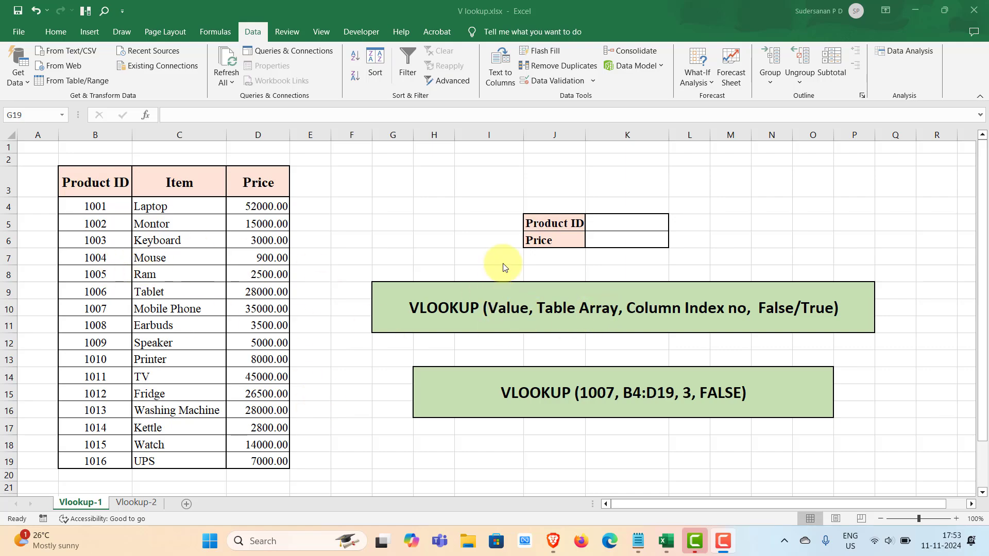
# Step: Enter the formula =VLOOKUP(1007,B4:D19,3,FALSE) in cell K6 beside the Price label
pyautogui.click(600, 241)
pyautogui.press('BackSpace')
pyautogui.click(600, 240)
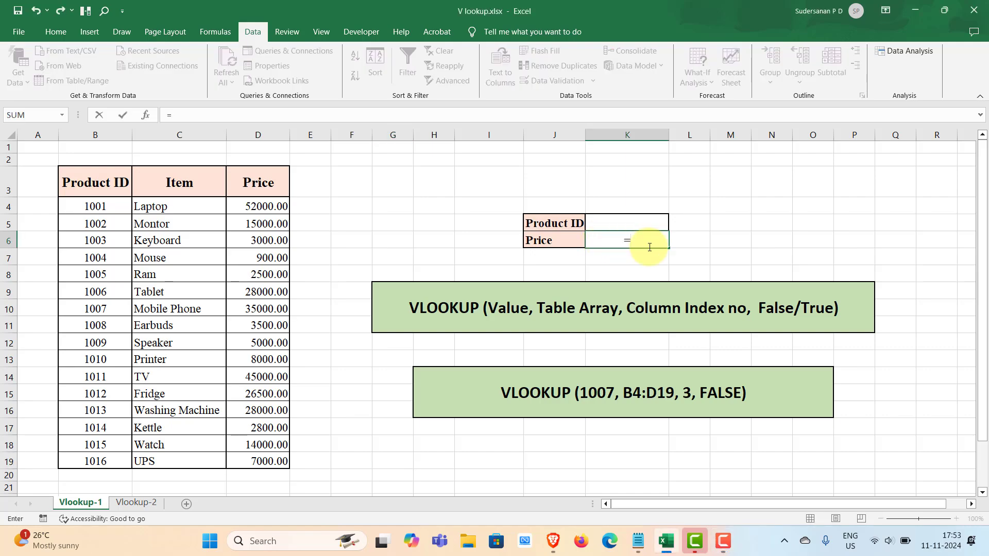
pyautogui.write('=Vloo')
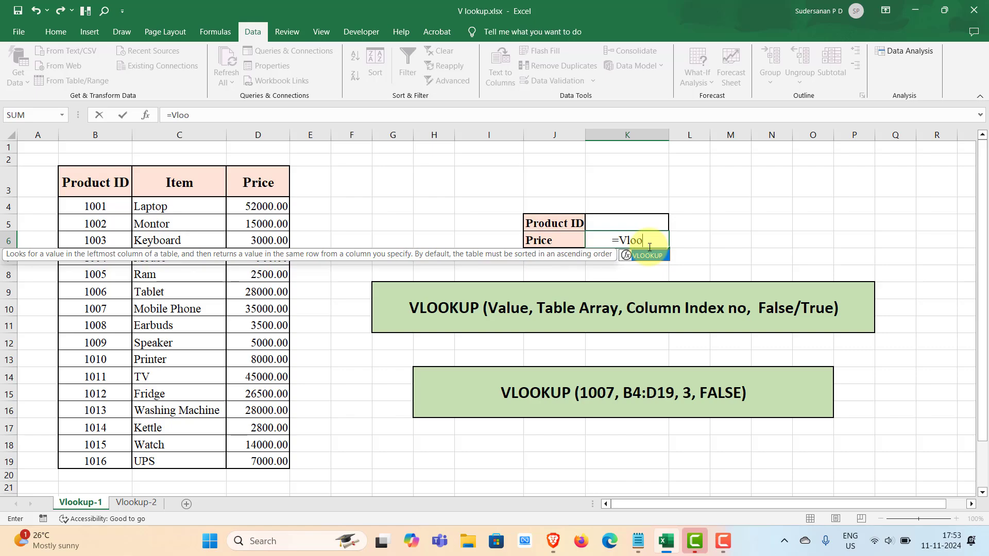
pyautogui.doubleClick(655, 256)
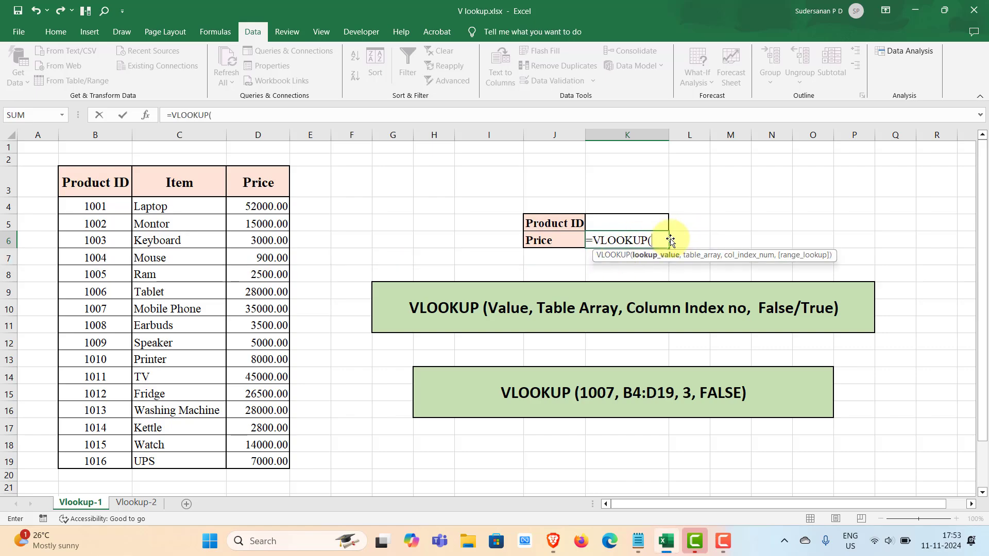
pyautogui.write('1007')
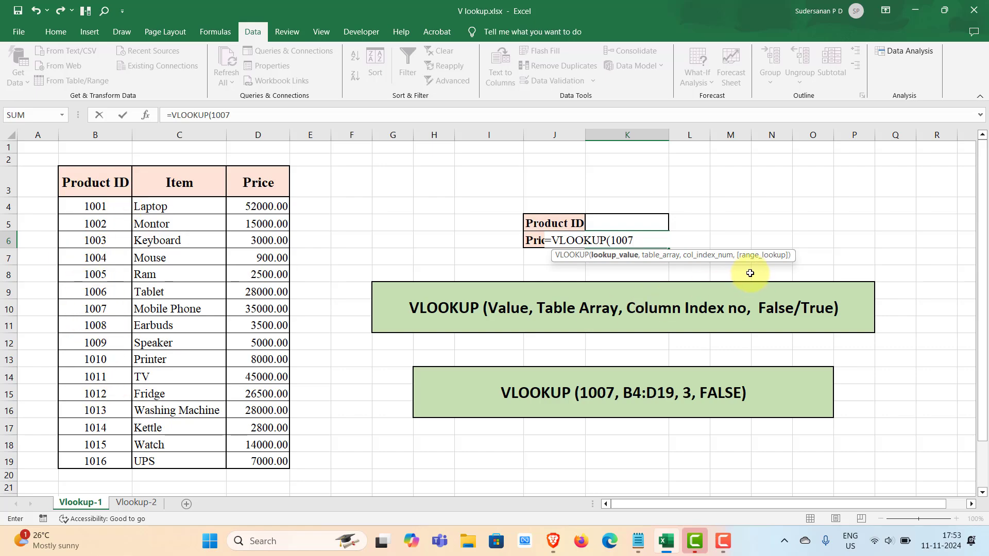
pyautogui.write(',')
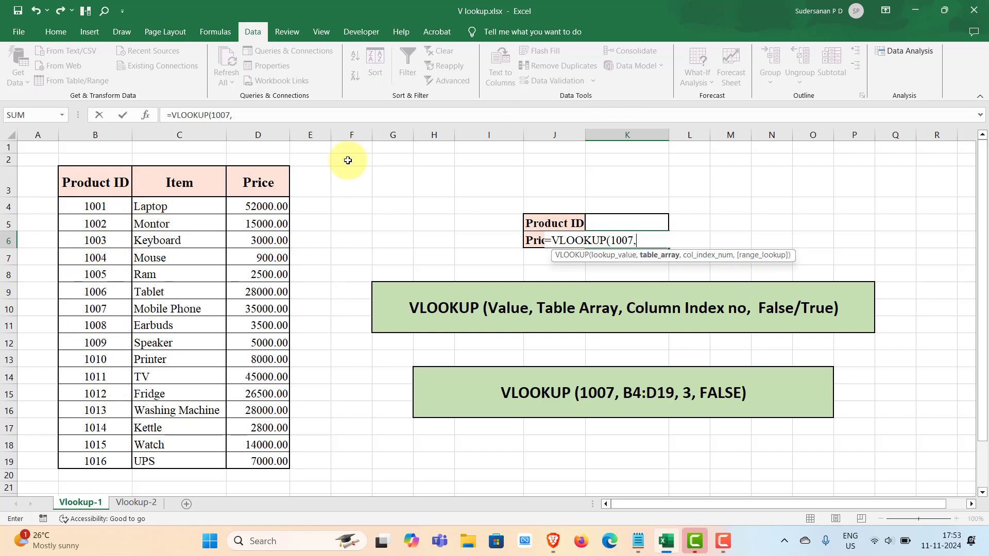
pyautogui.moveTo(88, 206); pyautogui.dragTo(268, 462)
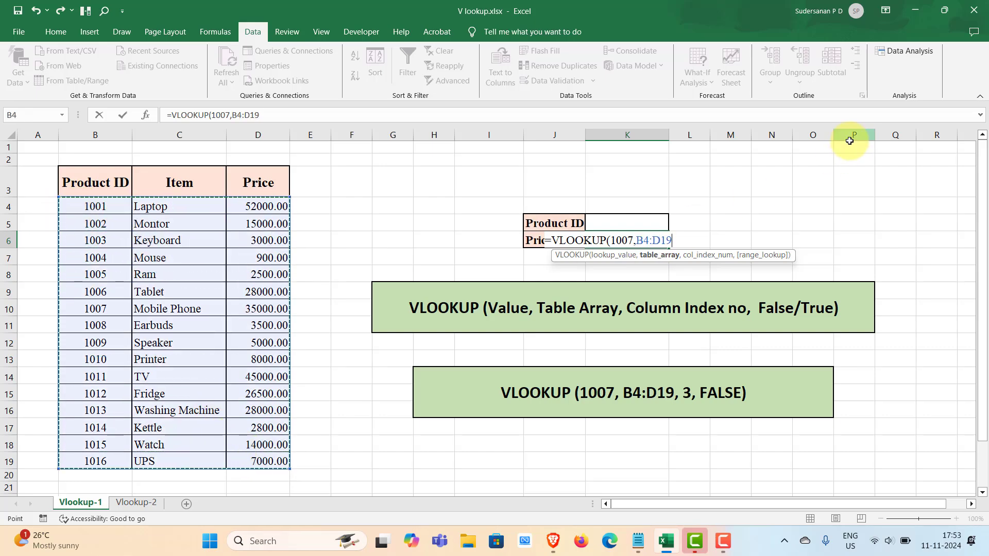
pyautogui.write(',')
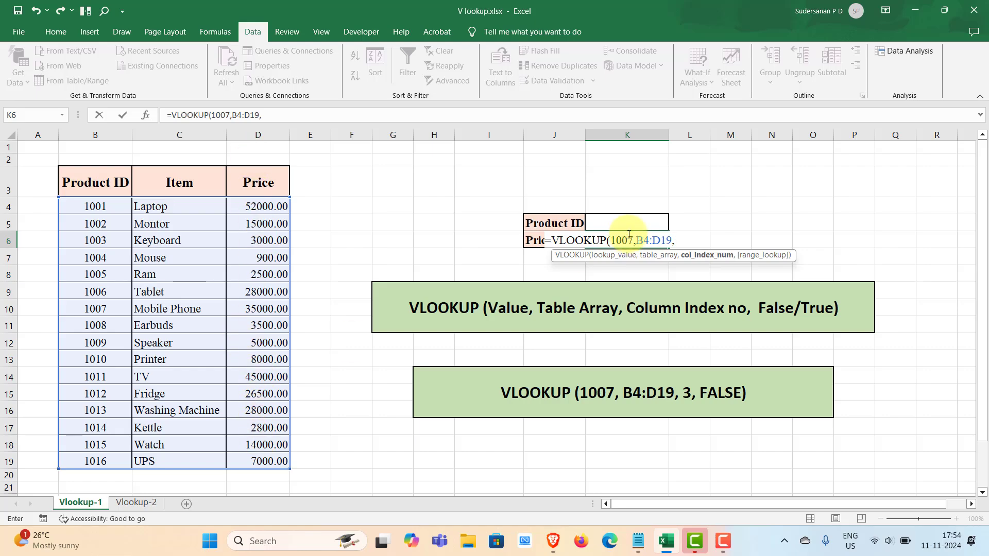
pyautogui.write('3')
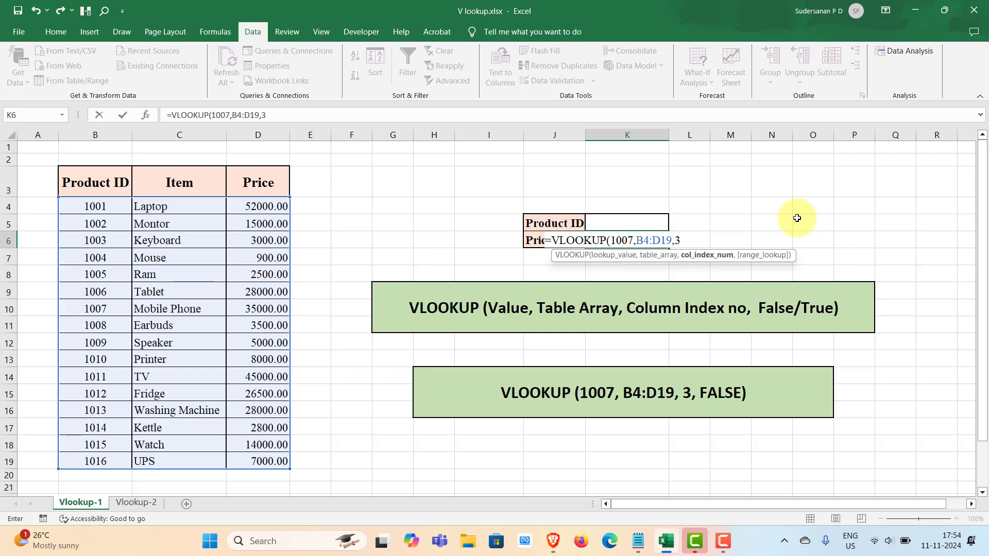
pyautogui.write(',')
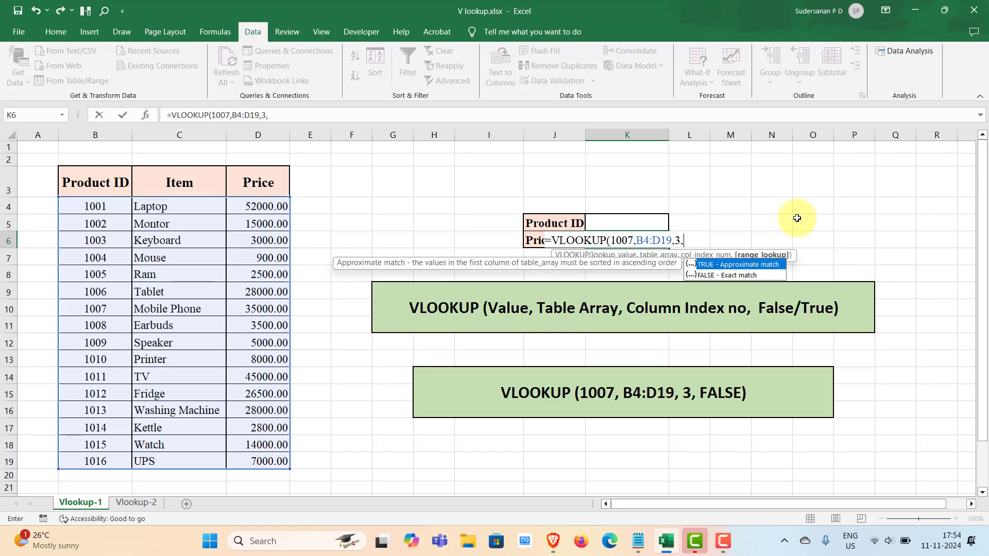
pyautogui.write('False')
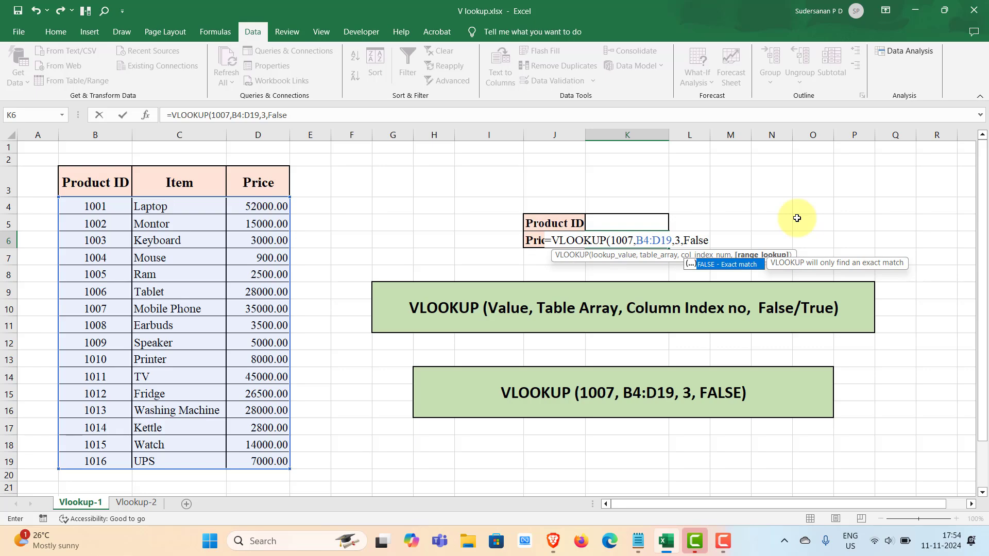
pyautogui.write(')')
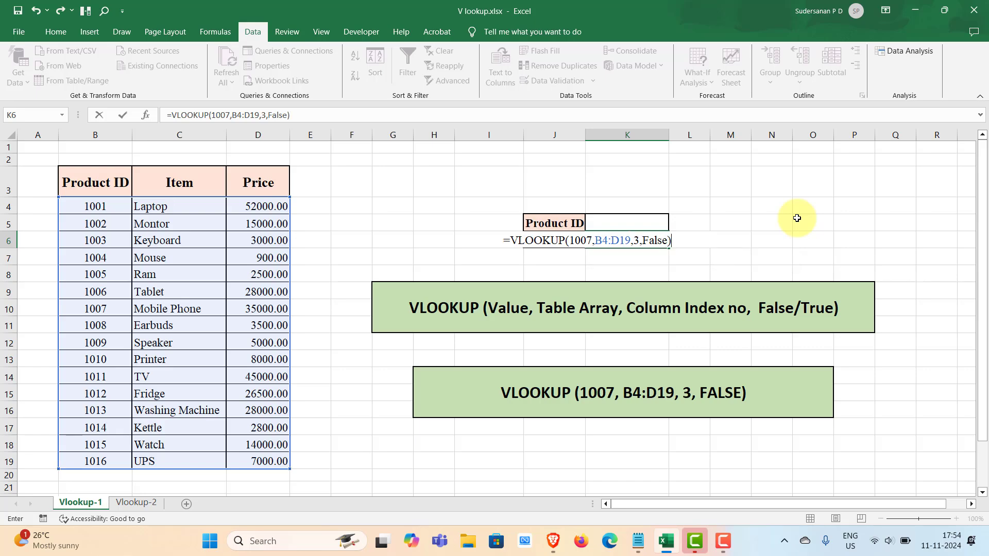
pyautogui.press('Return')
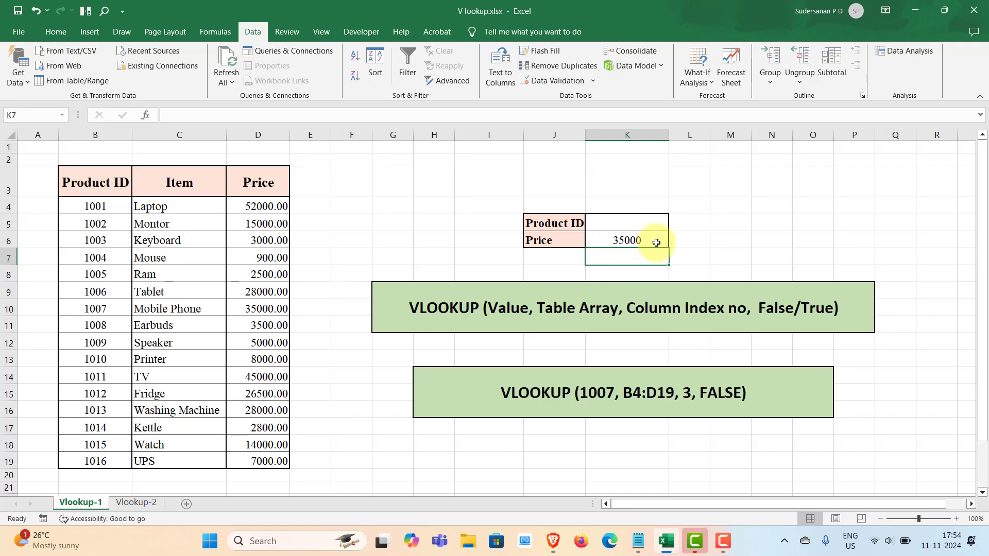
# Step: Replace the fixed lookup value 1007 in the K6 formula with a reference to cell K5
pyautogui.click(625, 240)
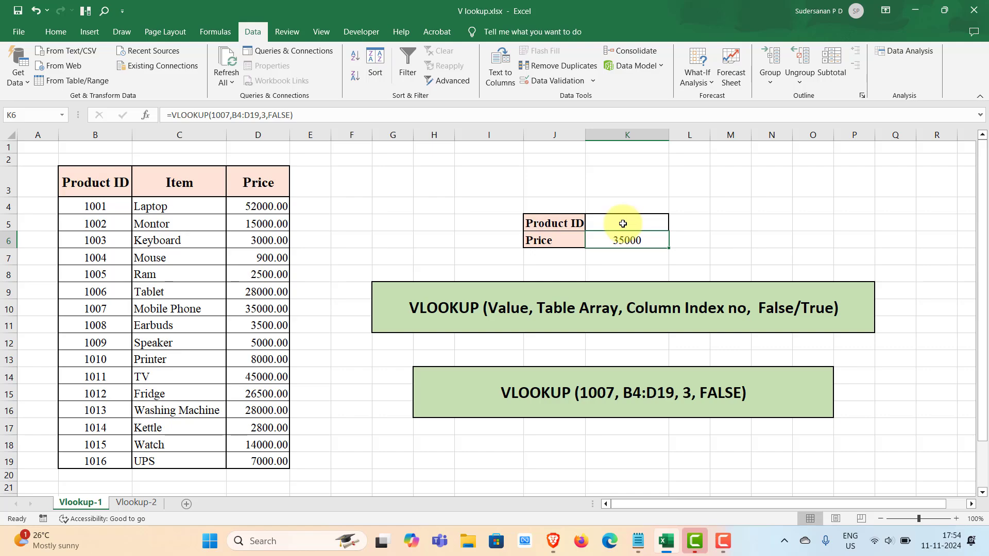
pyautogui.doubleClick(230, 115)
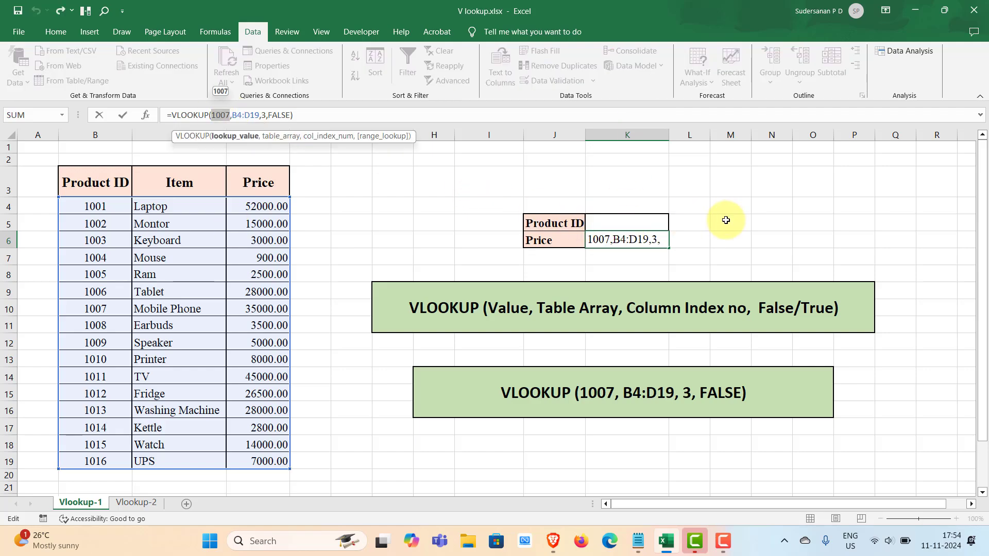
pyautogui.click(620, 222)
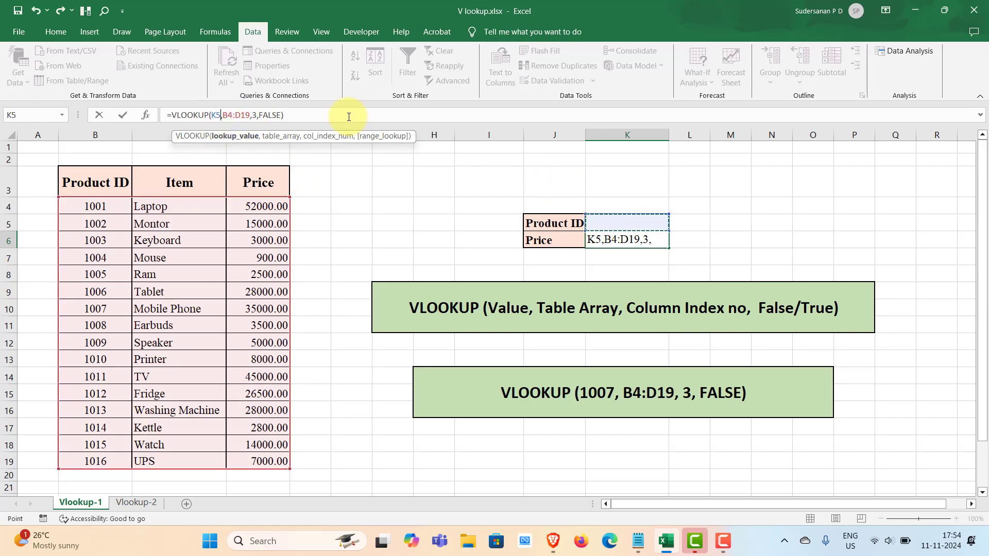
pyautogui.press('Return')
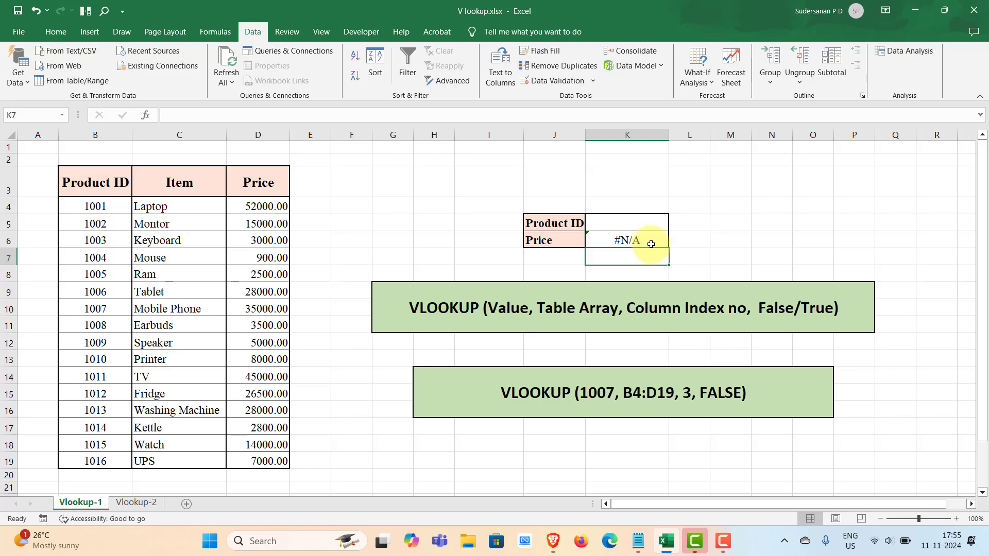
# Step: Enter 1007 as the product ID in cell K5
pyautogui.click(619, 223)
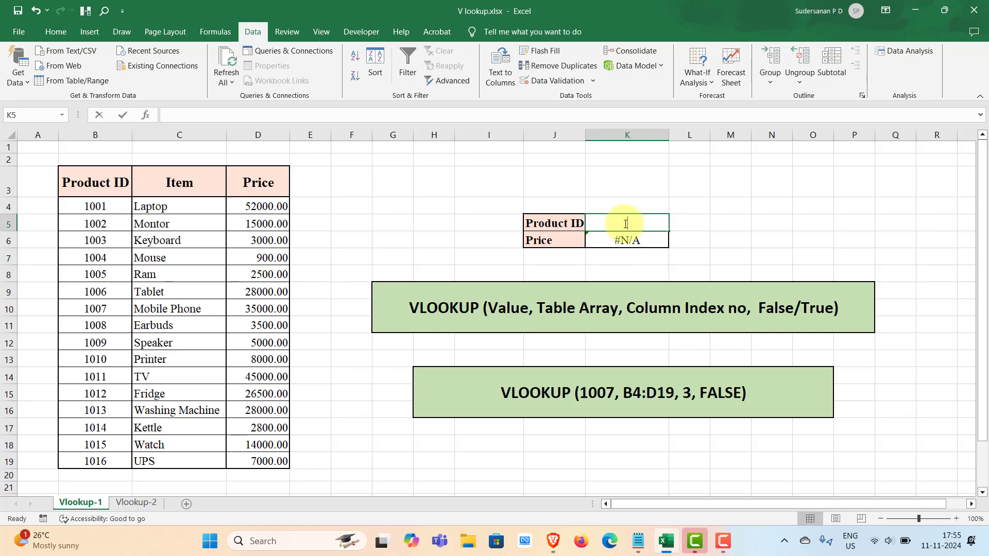
pyautogui.write('1007')
pyautogui.press('Return')
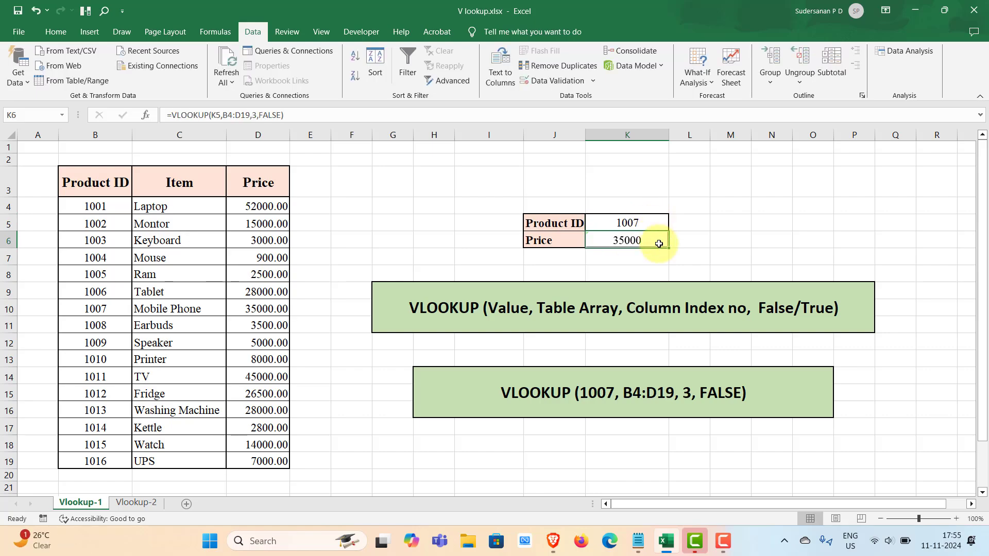
# Step: Change the product ID in cell K5 to 1005
pyautogui.doubleClick(634, 223)
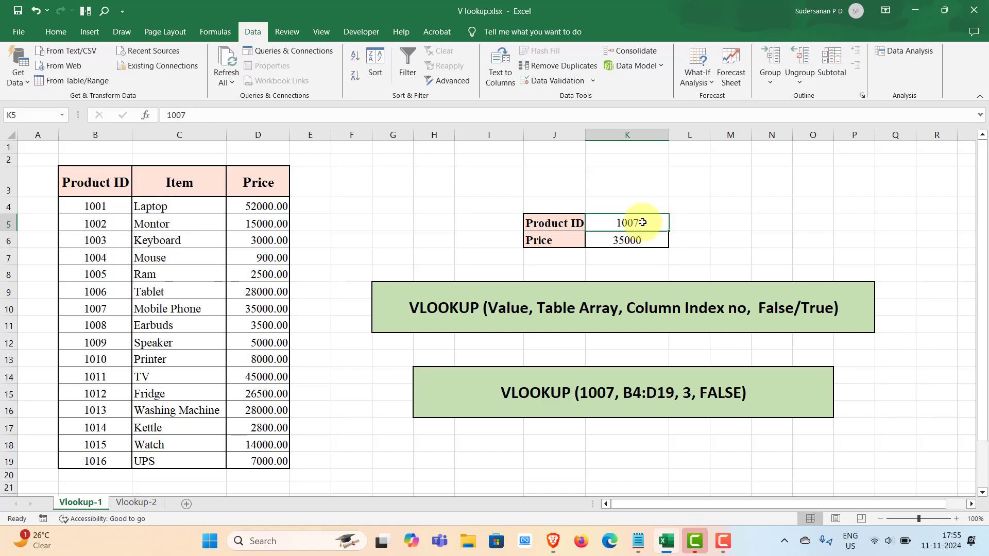
pyautogui.doubleClick(608, 223)
pyautogui.write('1005')
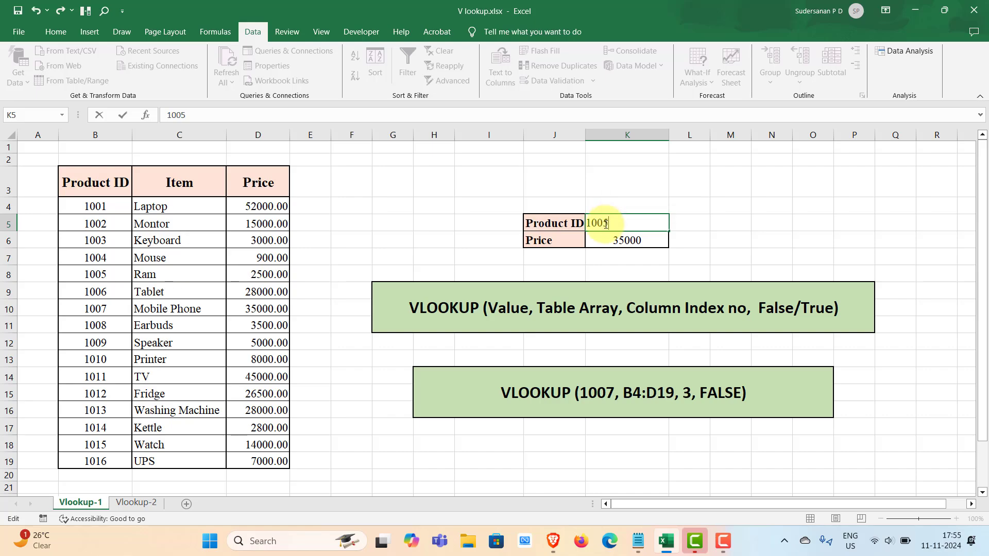
pyautogui.press('Return')
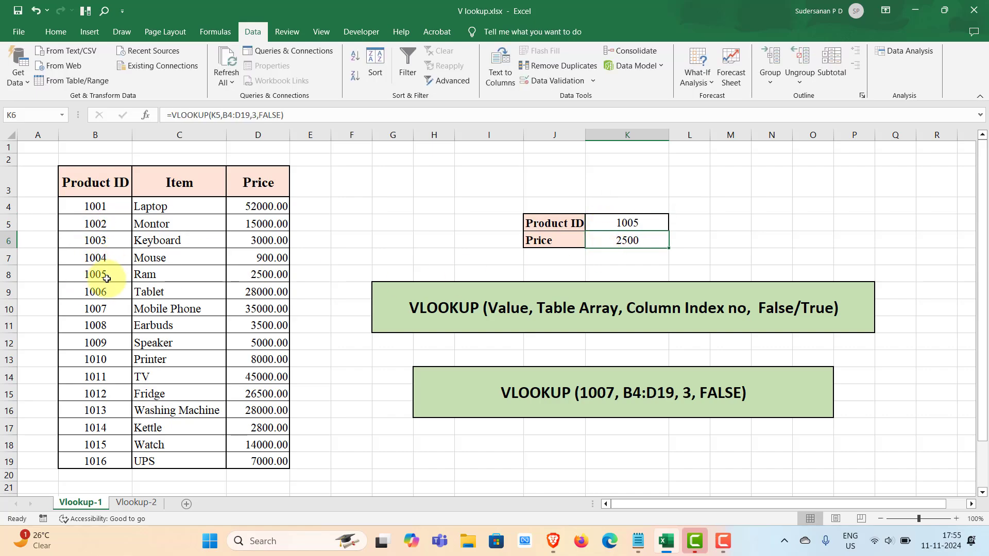
# Step: Clear the product ID from cell K5
pyautogui.doubleClick(637, 223)
pyautogui.press('BackSpace')
pyautogui.press('BackSpace')
pyautogui.press('BackSpace')
pyautogui.press('BackSpace')
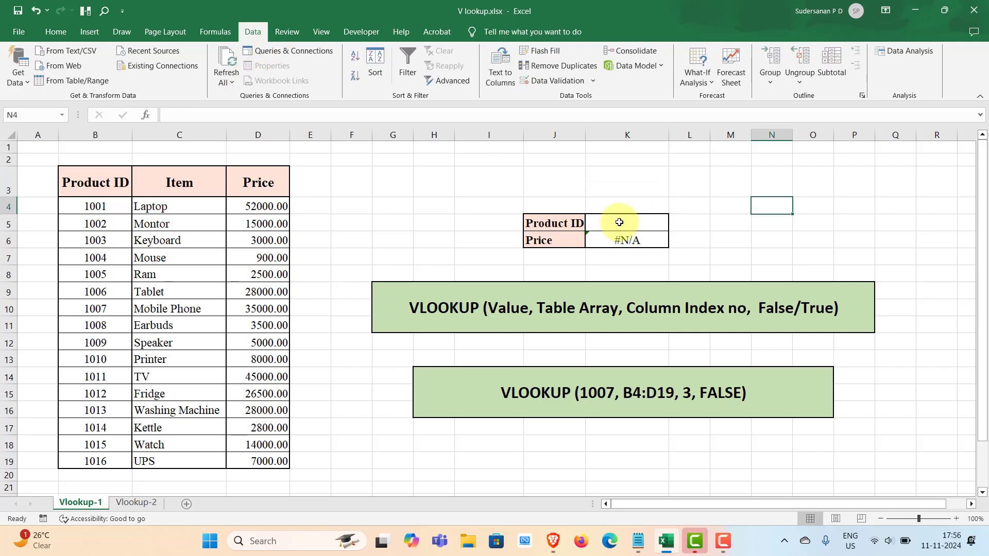
# Step: Apply List data validation to cell K5, using the product IDs in $B$4:$B$19 as the source
pyautogui.click(619, 223)
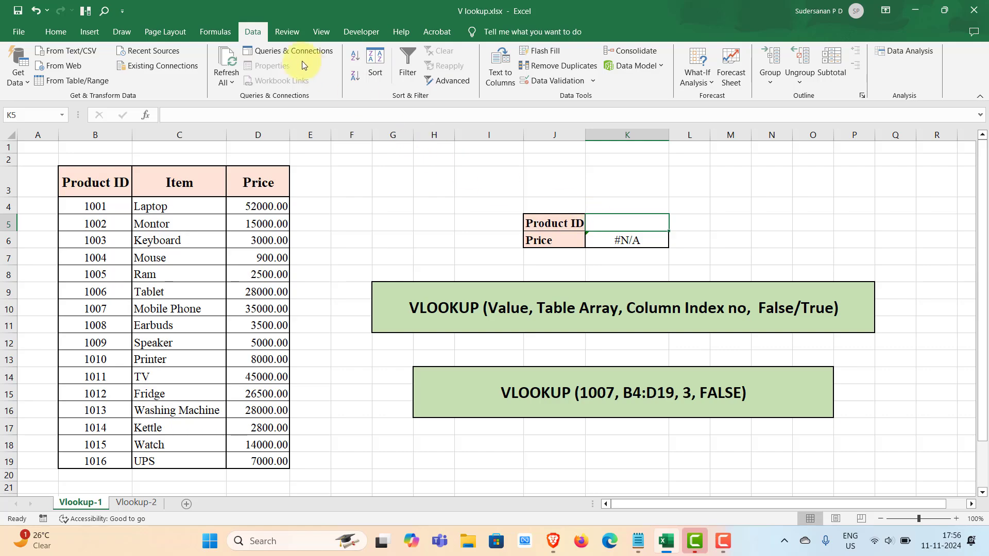
pyautogui.click(592, 80)
pyautogui.click(577, 98)
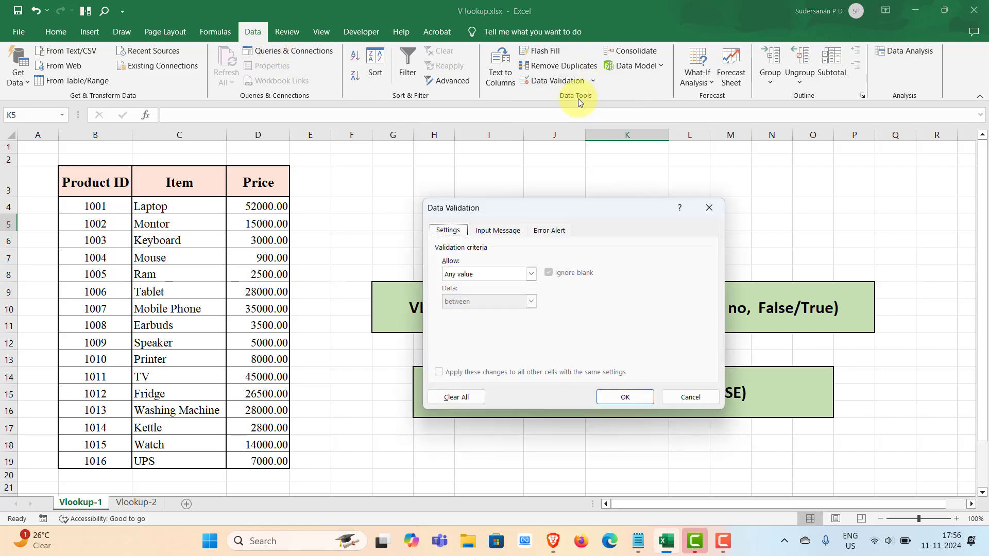
pyautogui.click(529, 277)
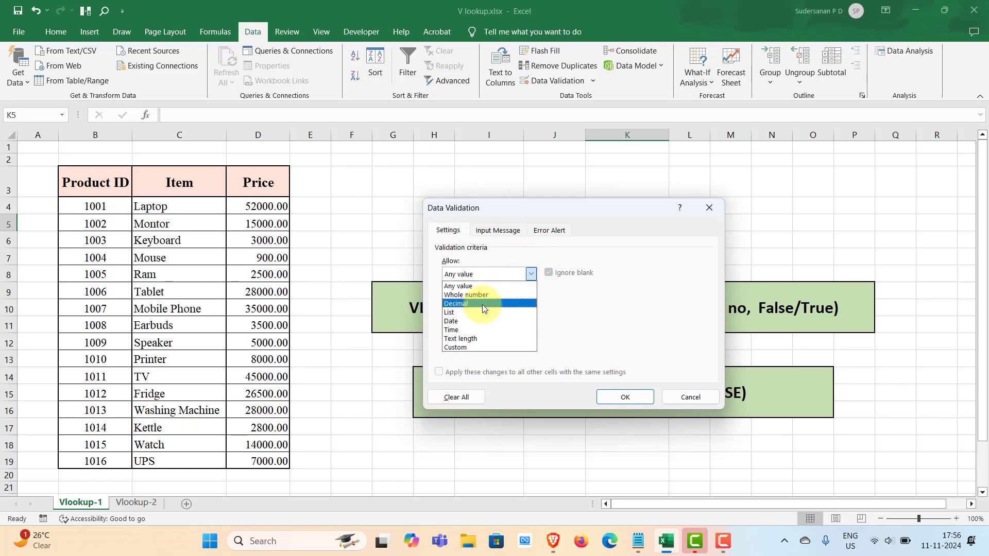
pyautogui.click(462, 313)
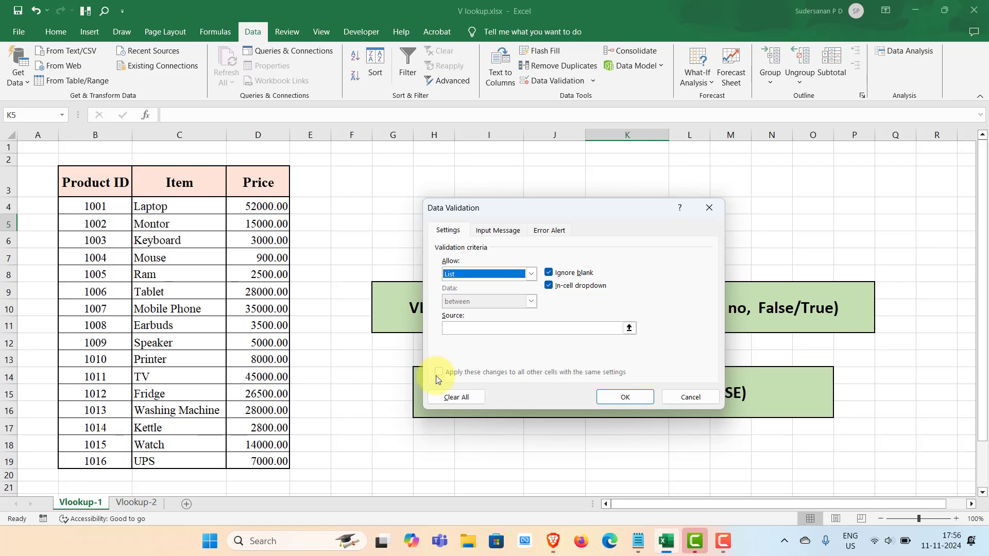
pyautogui.click(629, 330)
pyautogui.click(79, 206)
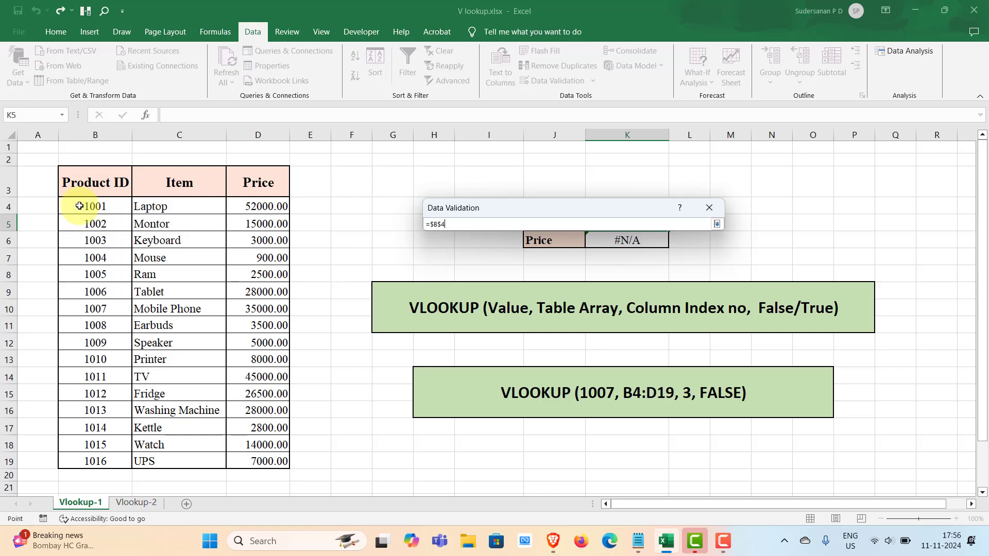
pyautogui.moveTo(79, 206); pyautogui.dragTo(88, 459)
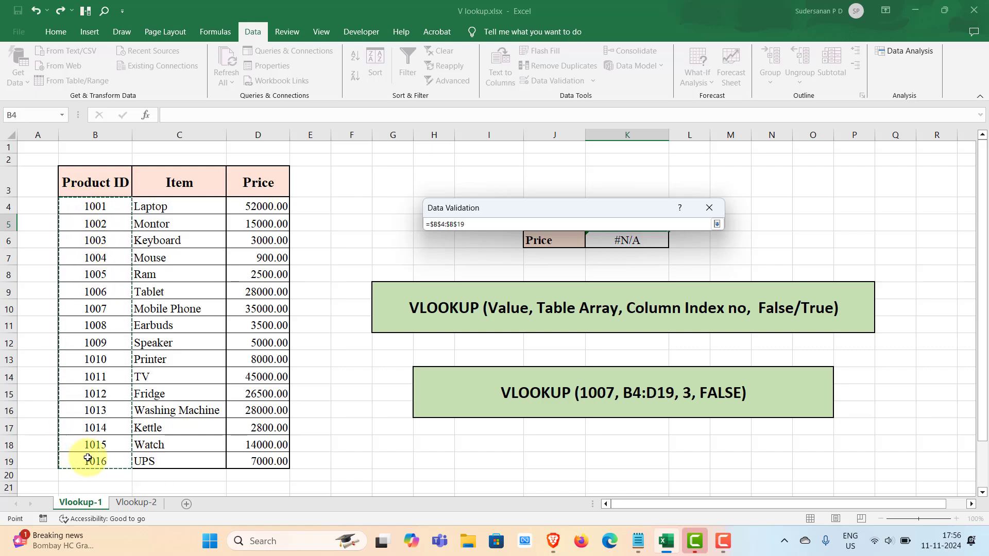
pyautogui.click(718, 224)
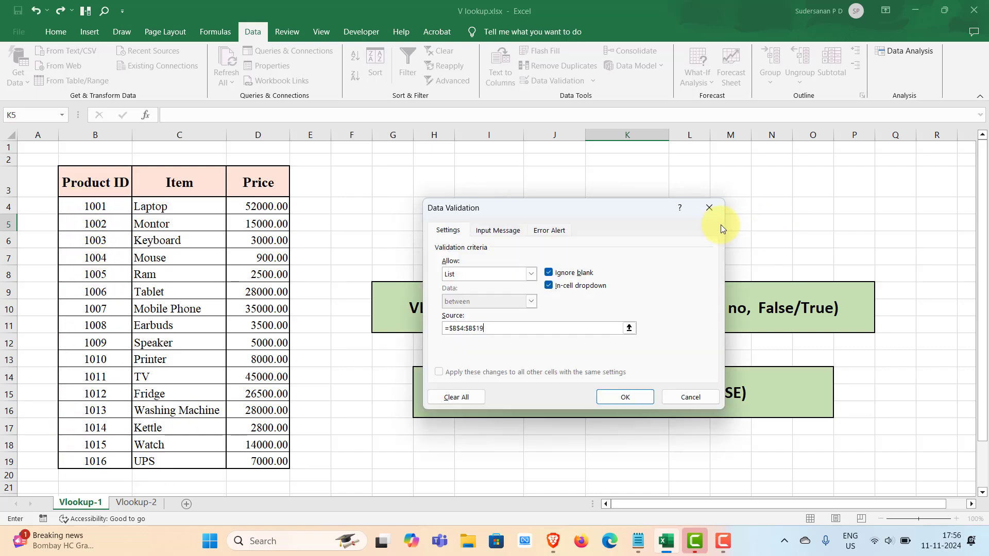
pyautogui.click(625, 396)
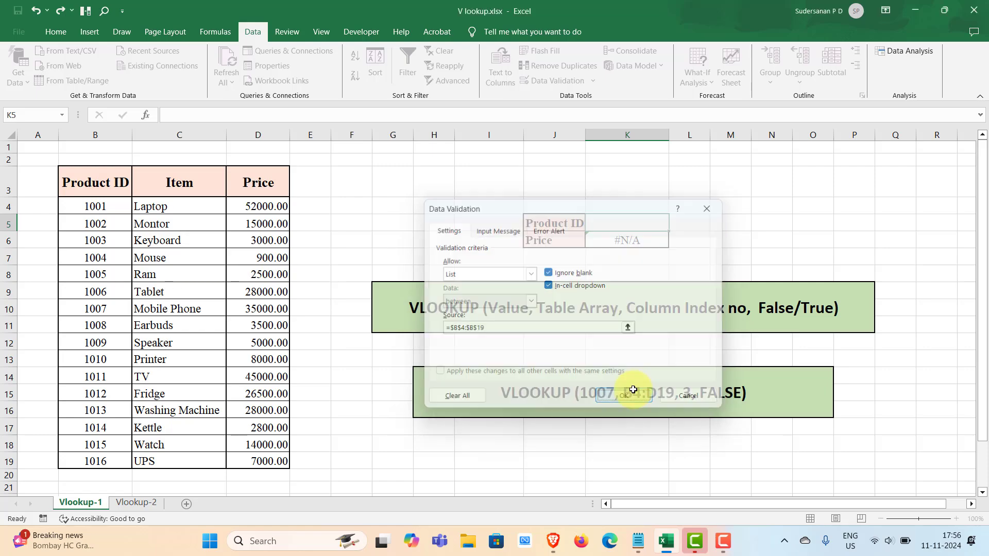
# Step: Choose product ID 1014 from the dropdown list in K5, and change the selection to 1010
pyautogui.click(675, 225)
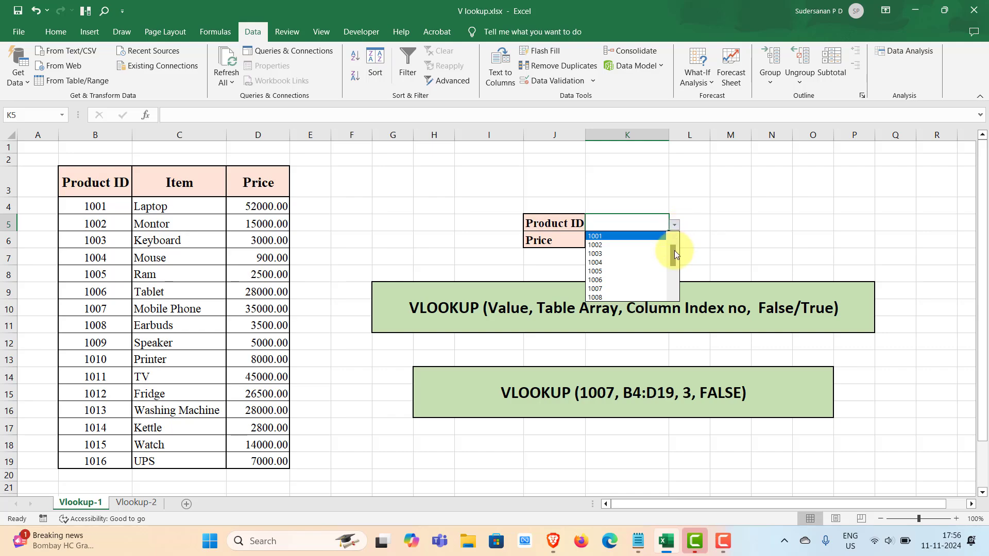
pyautogui.moveTo(675, 252); pyautogui.dragTo(673, 303)
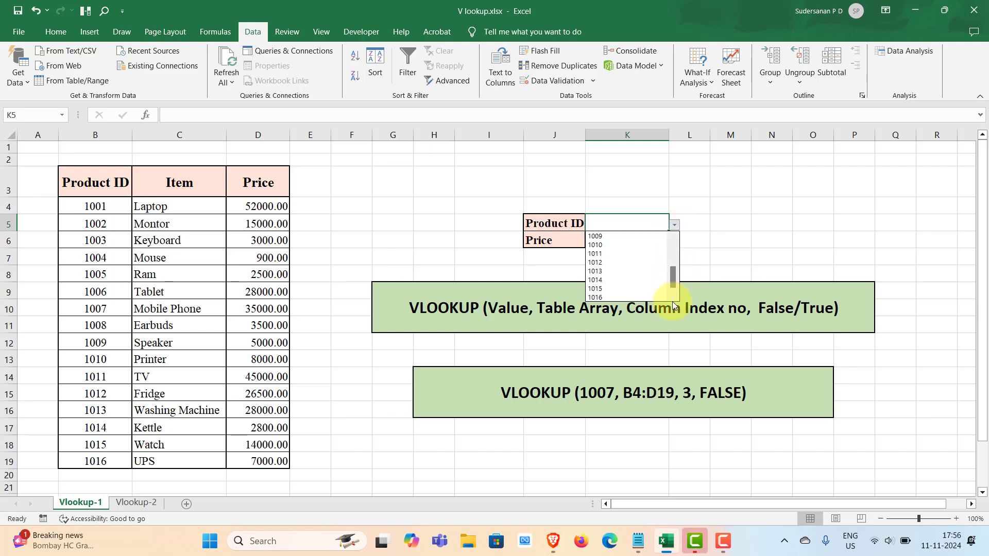
pyautogui.click(597, 280)
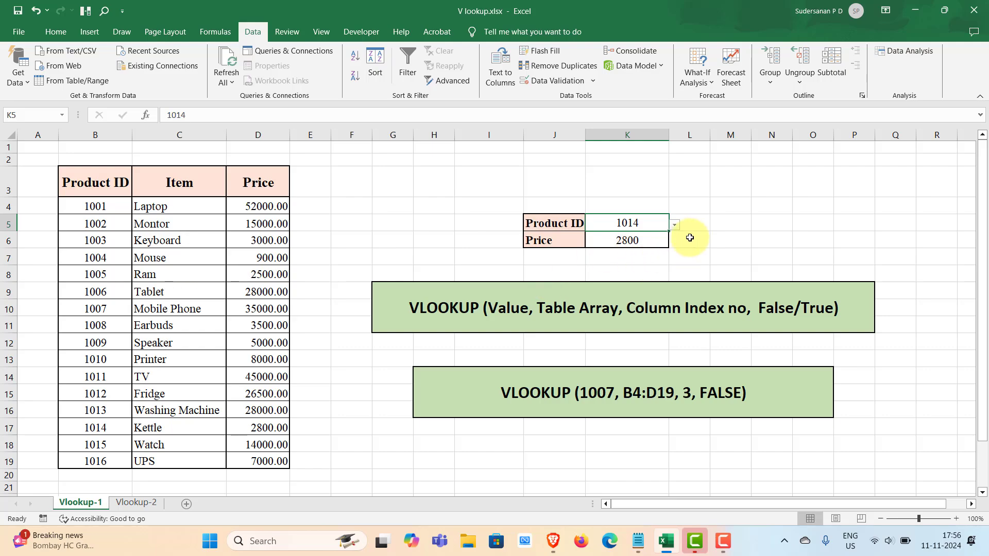
pyautogui.click(674, 225)
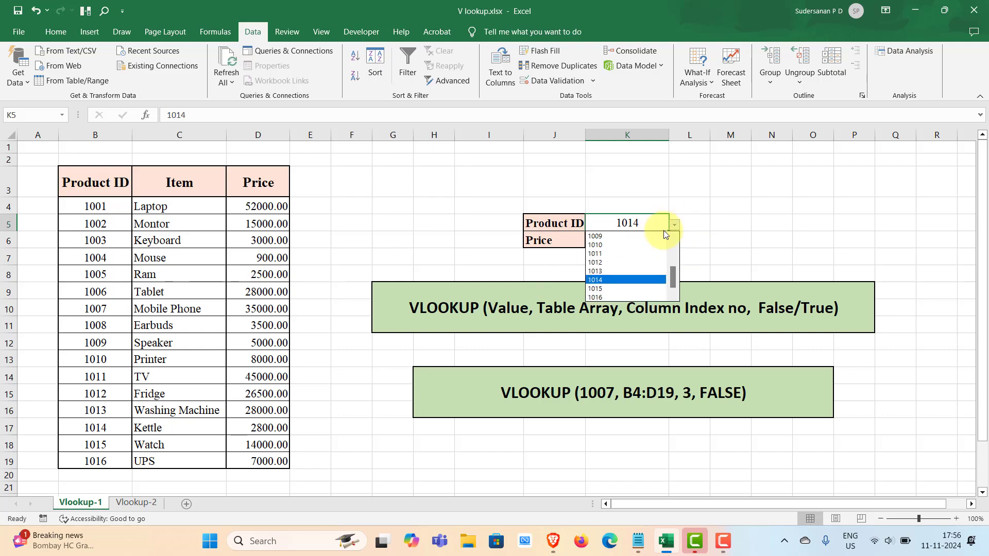
pyautogui.click(620, 245)
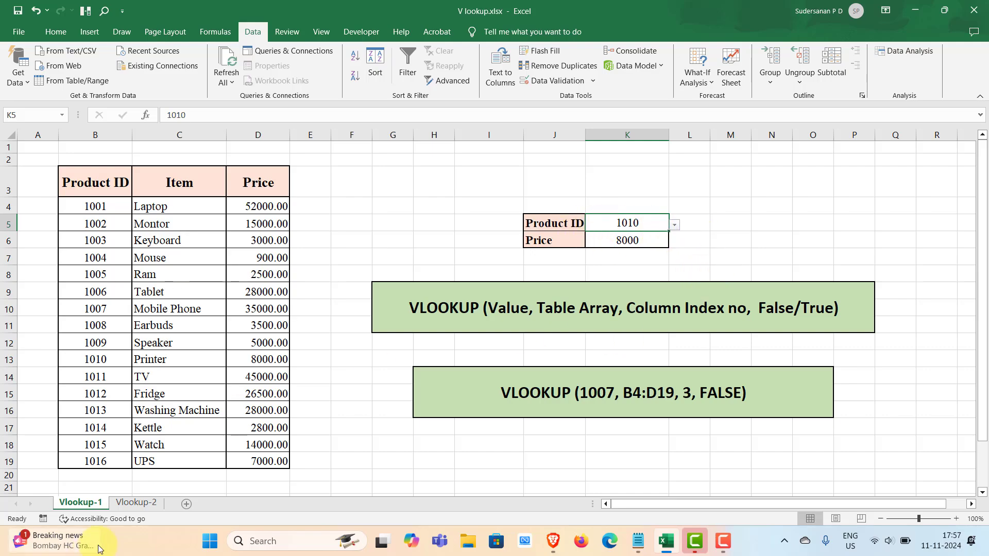
# Step: On the Vlookup-2 sheet, begin an IF formula with a nested AND function in Eligibility cell F3
pyautogui.click(132, 503)
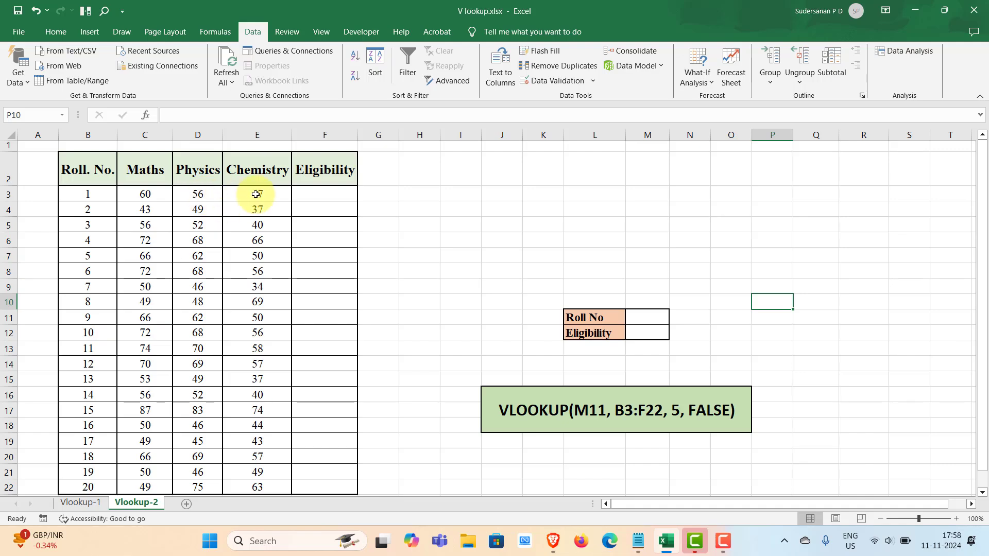
pyautogui.doubleClick(312, 194)
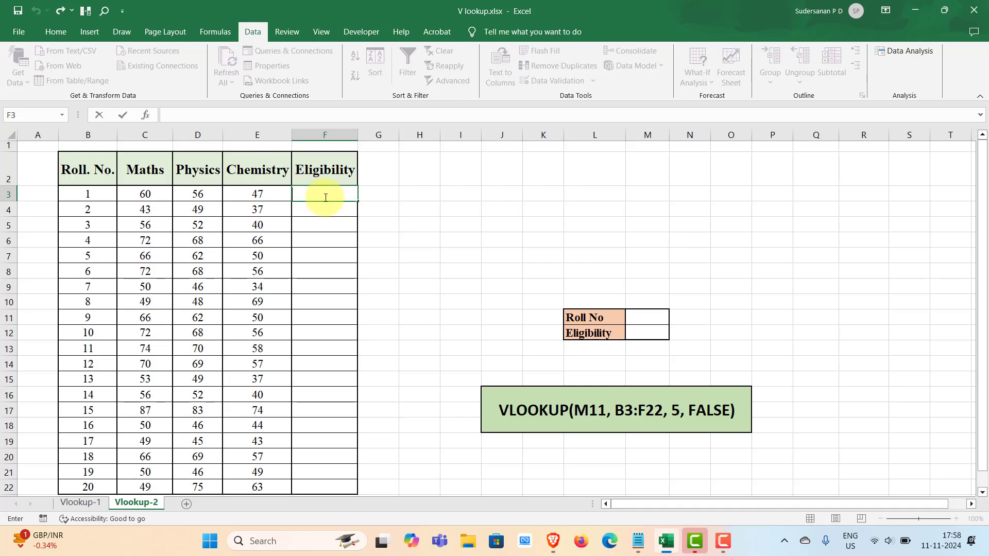
pyautogui.write('=')
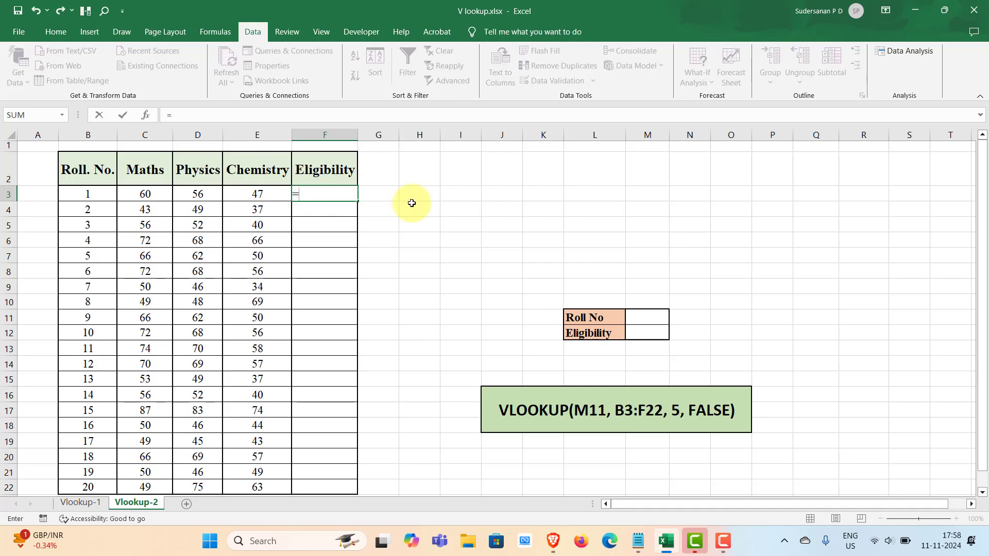
pyautogui.write('IF(')
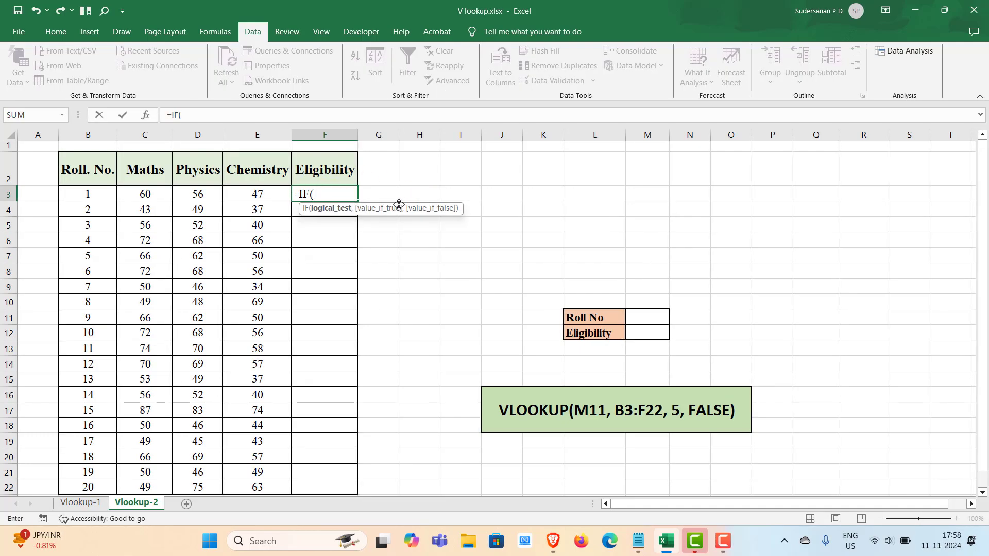
pyautogui.write('A')
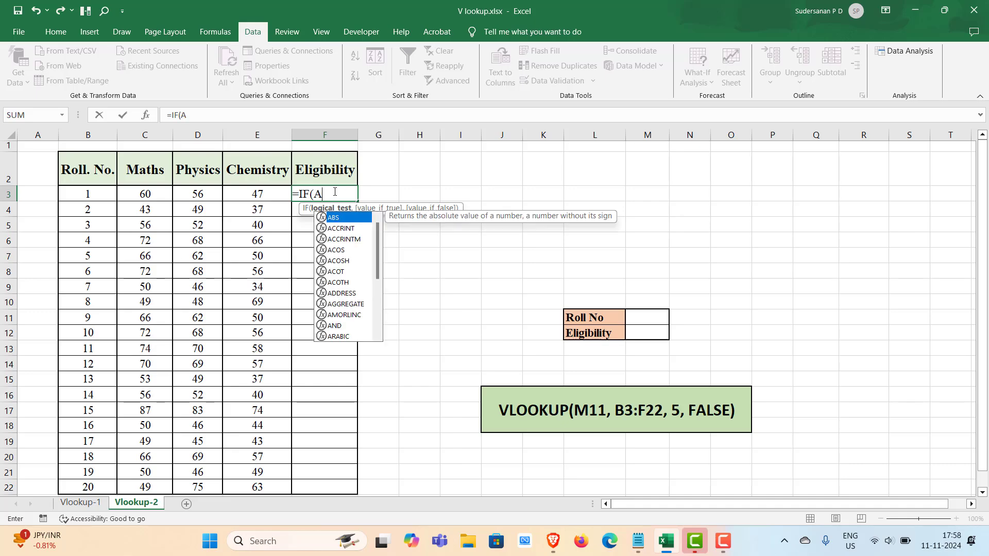
pyautogui.write('ND')
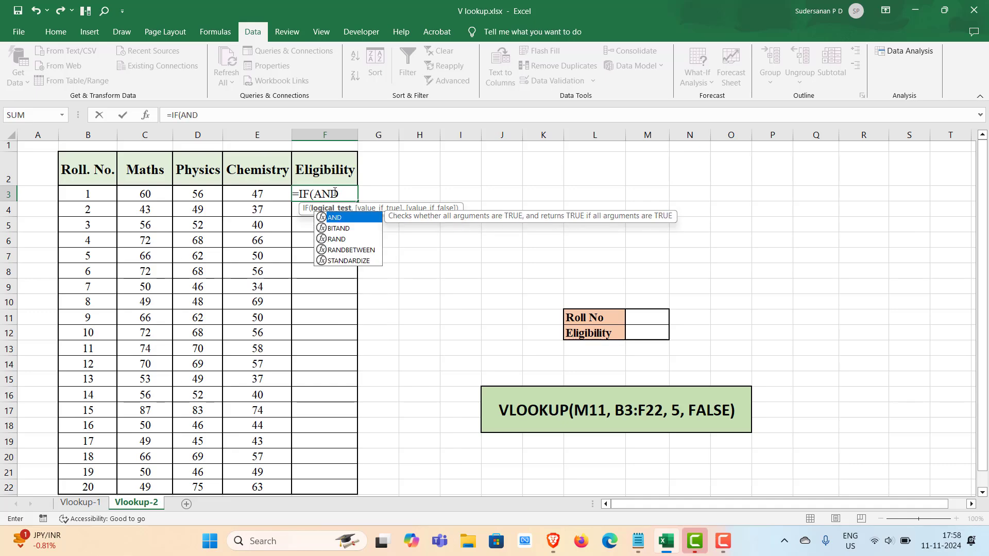
pyautogui.write('(')
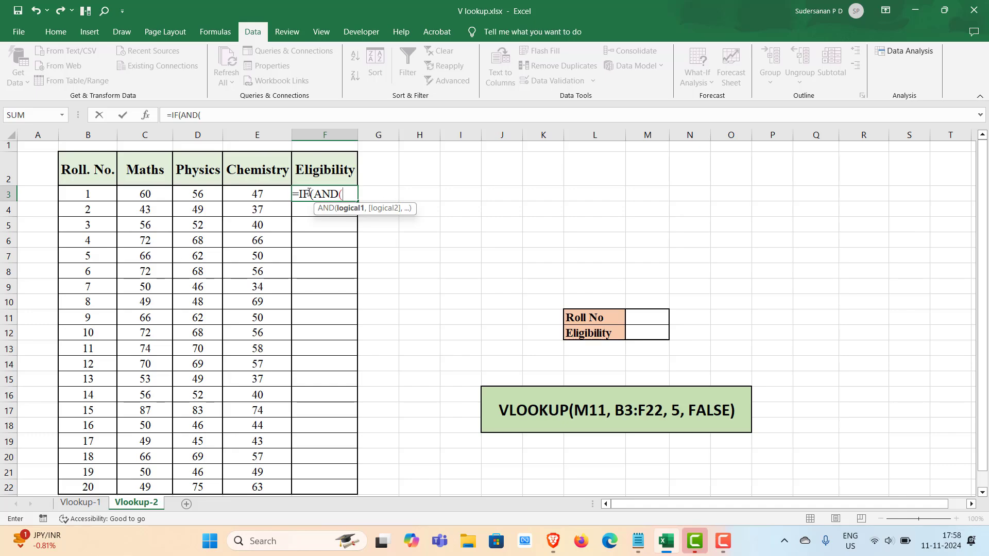
# Step: Fill the AND test in F3 with the conditions C3>=50, D3>=40 and E3>=40, and close it
pyautogui.click(148, 196)
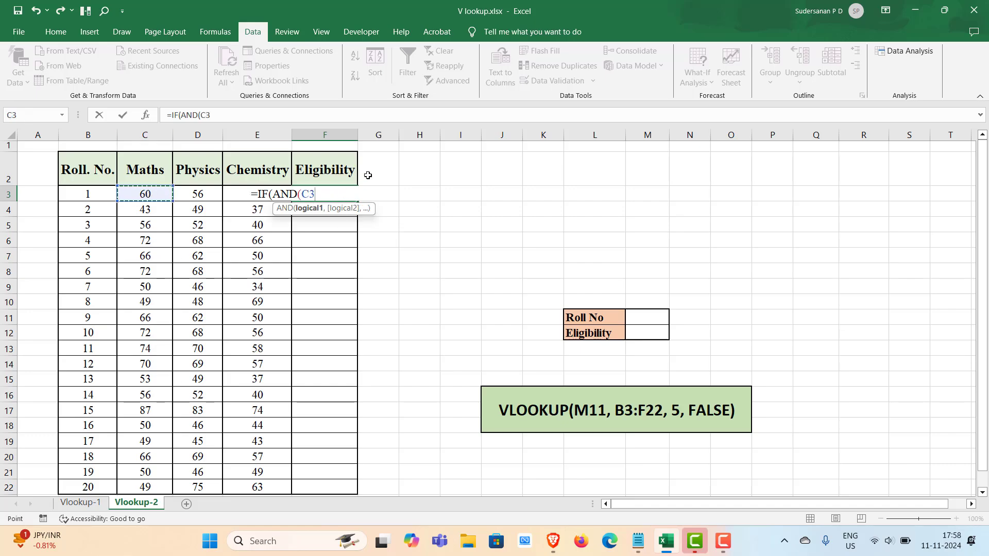
pyautogui.write('>=50,')
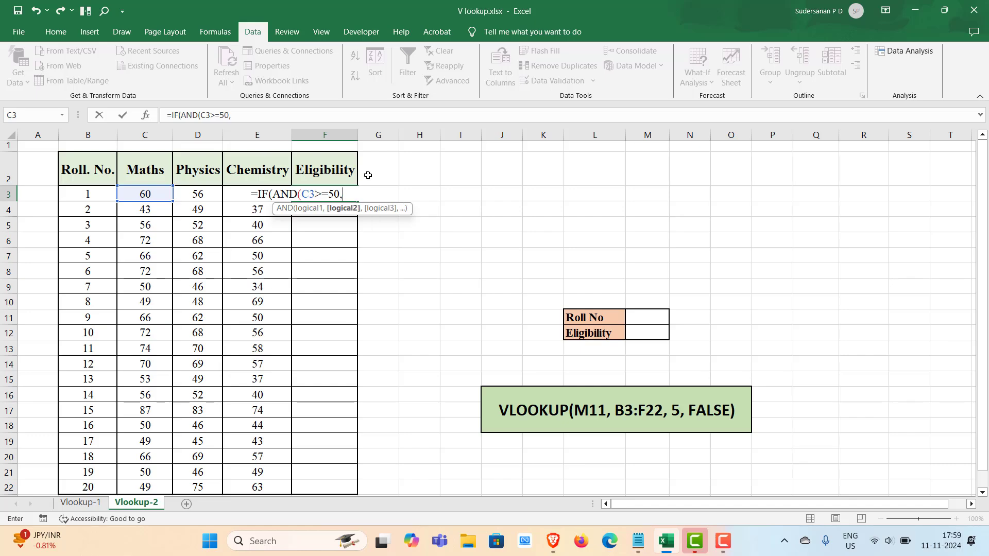
pyautogui.click(198, 193)
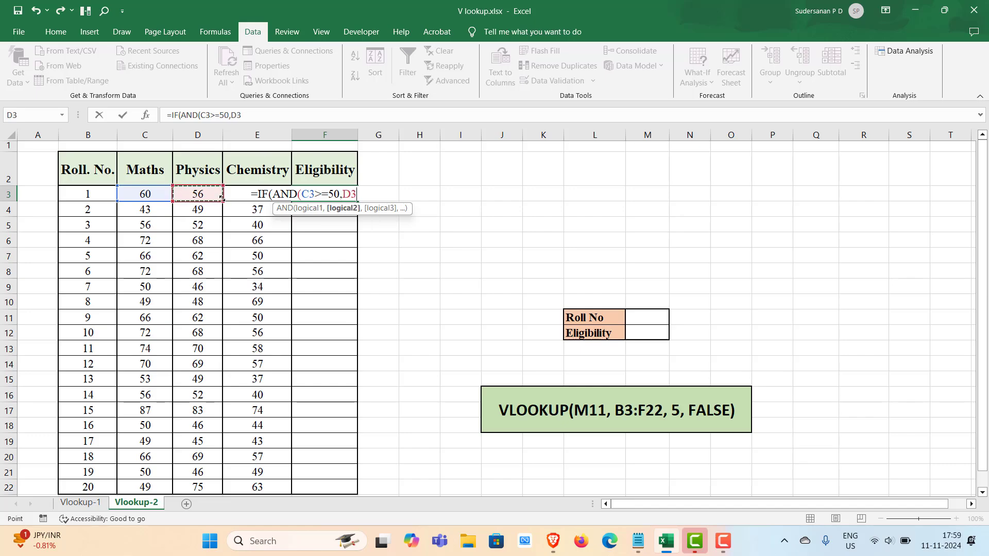
pyautogui.write('>=40')
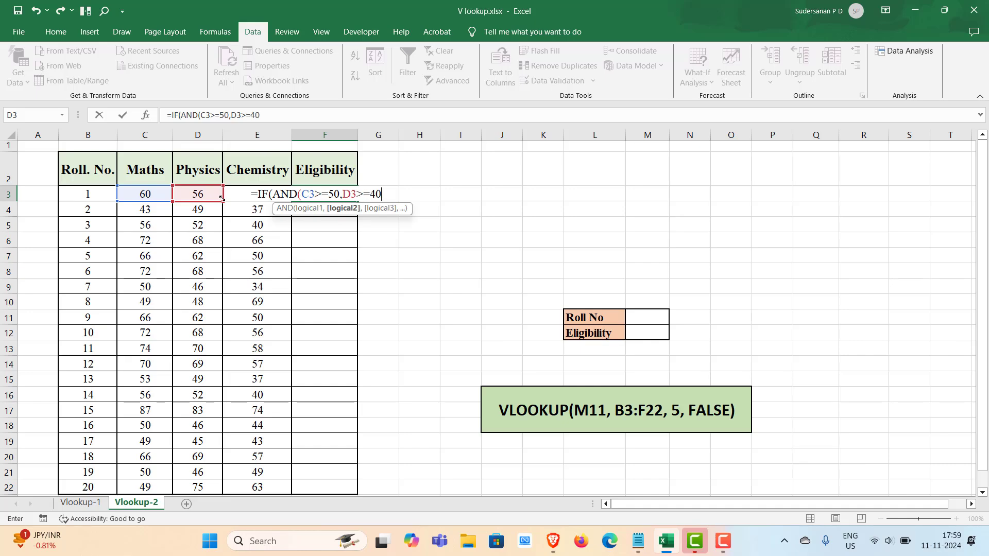
pyautogui.write(',')
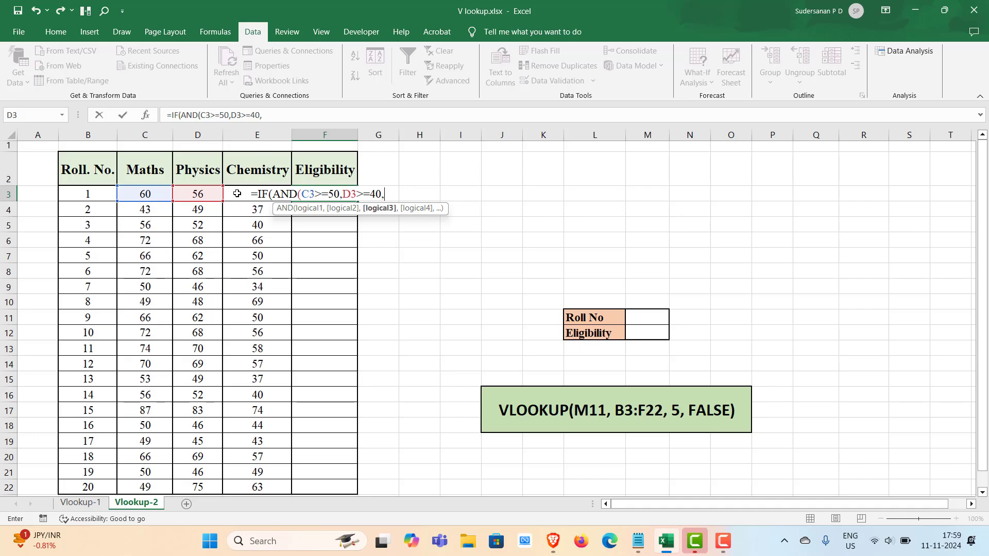
pyautogui.click(236, 193)
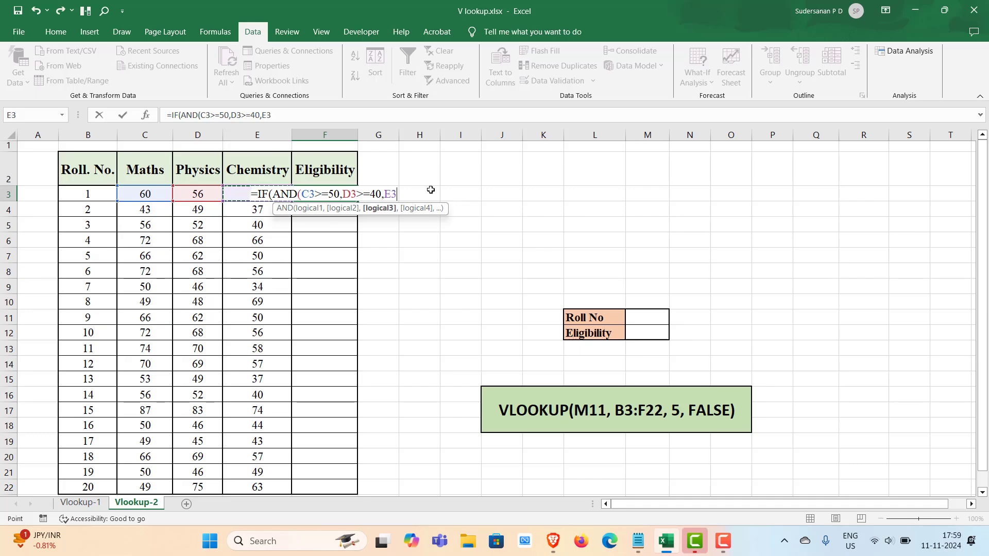
pyautogui.write('>=40')
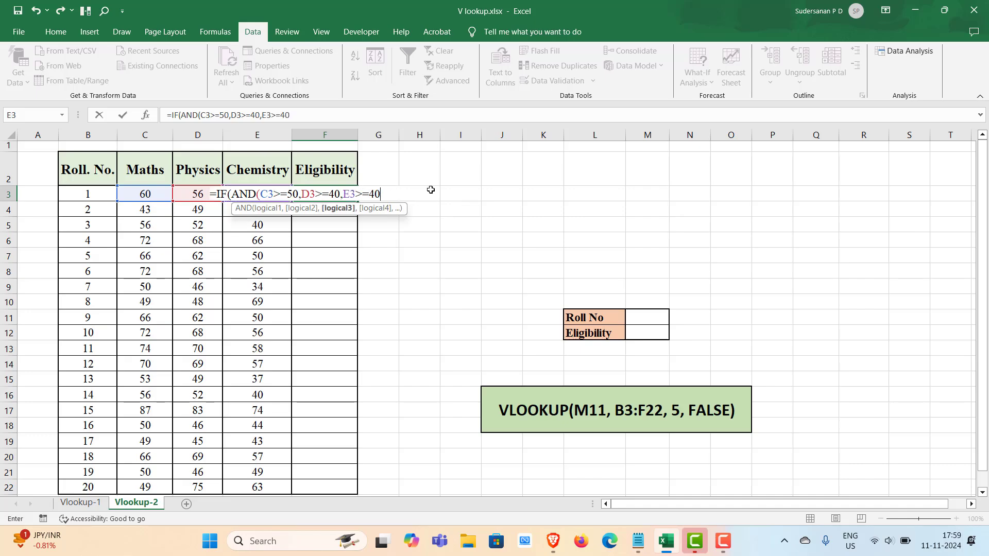
pyautogui.write(')')
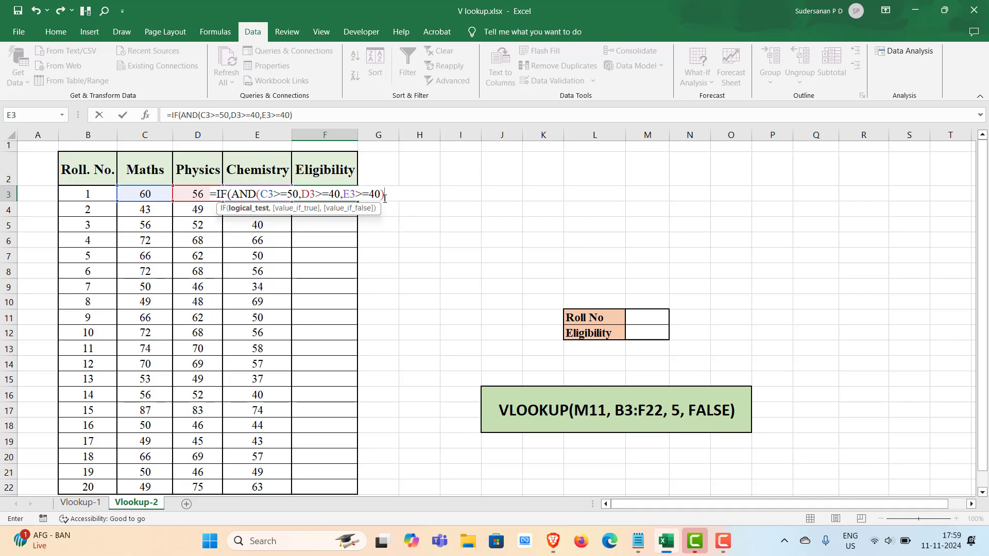
# Step: Complete the IF formula in F3 so it returns "E" when true and "NE" when false
pyautogui.write(',"E",')
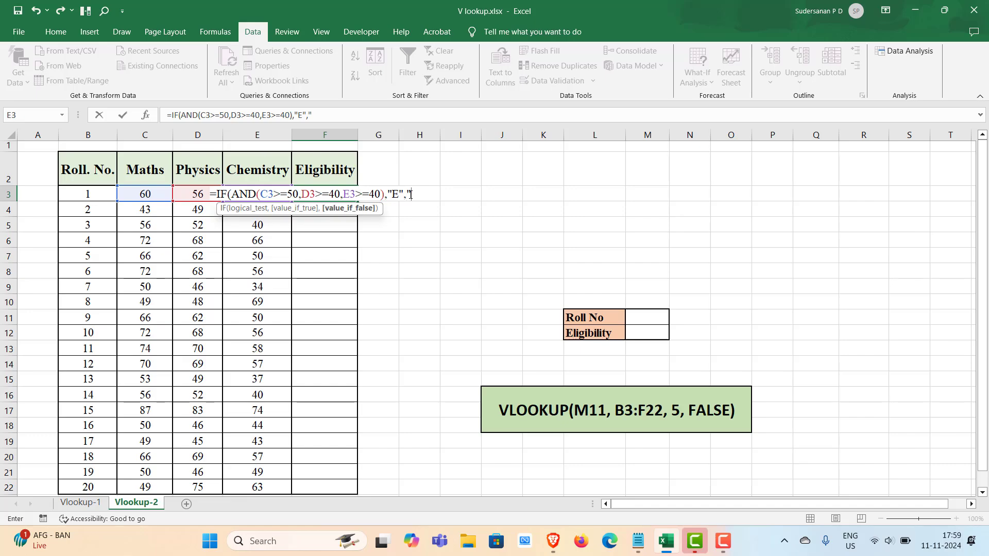
pyautogui.write('NE')
pyautogui.write(')')
pyautogui.press('Return')
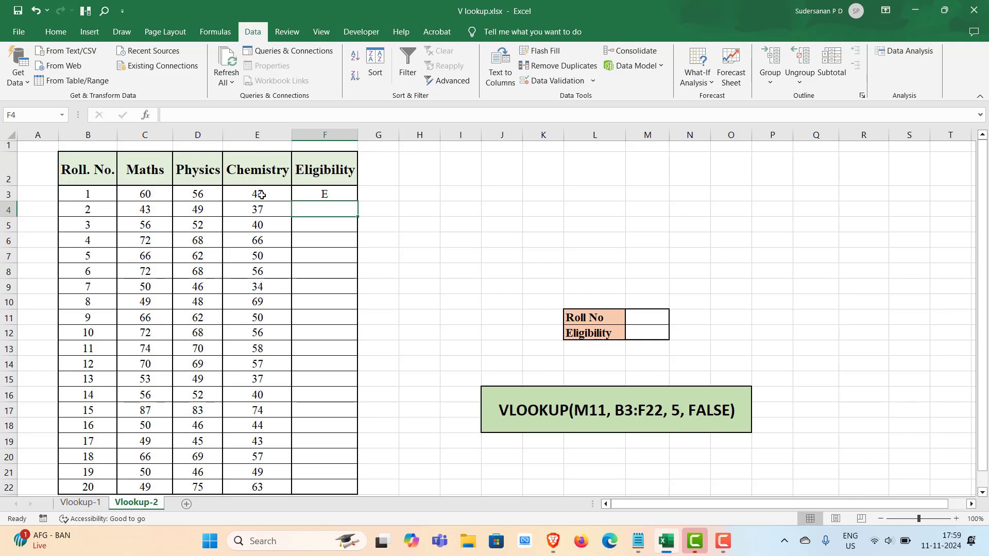
# Step: Fill the eligibility formula from F3 down to F22
pyautogui.click(342, 198)
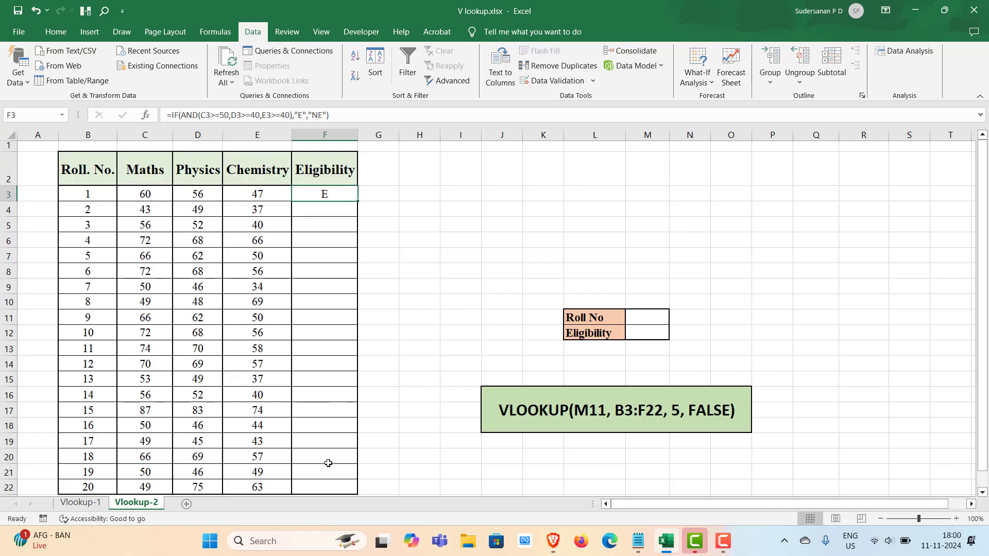
pyautogui.doubleClick(357, 202)
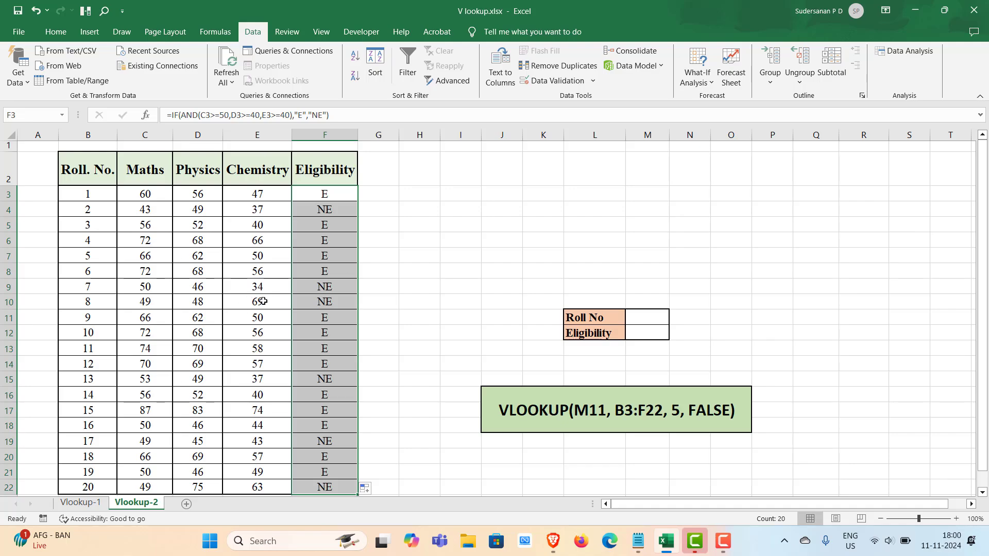
pyautogui.click(465, 289)
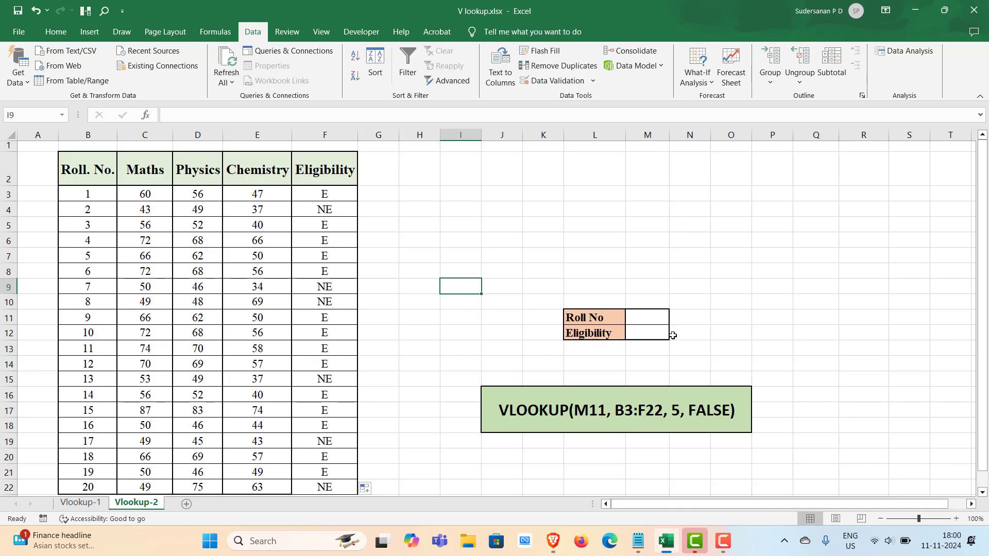
# Step: Enter the formula +VLOOKUP(M11,B3:F22,5,FALSE) in the Eligibility result cell M12
pyautogui.click(640, 335)
pyautogui.write('+')
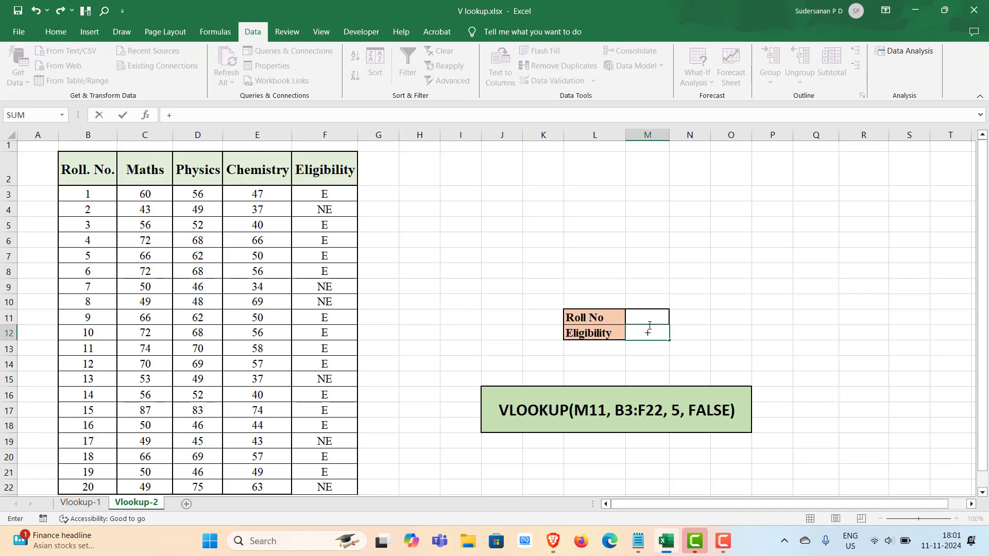
pyautogui.write('Vloo')
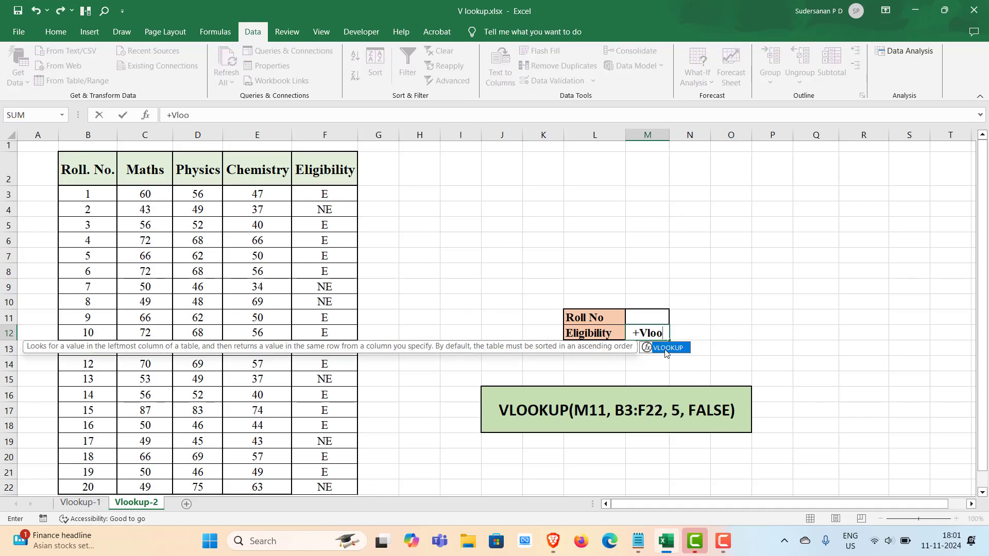
pyautogui.doubleClick(664, 348)
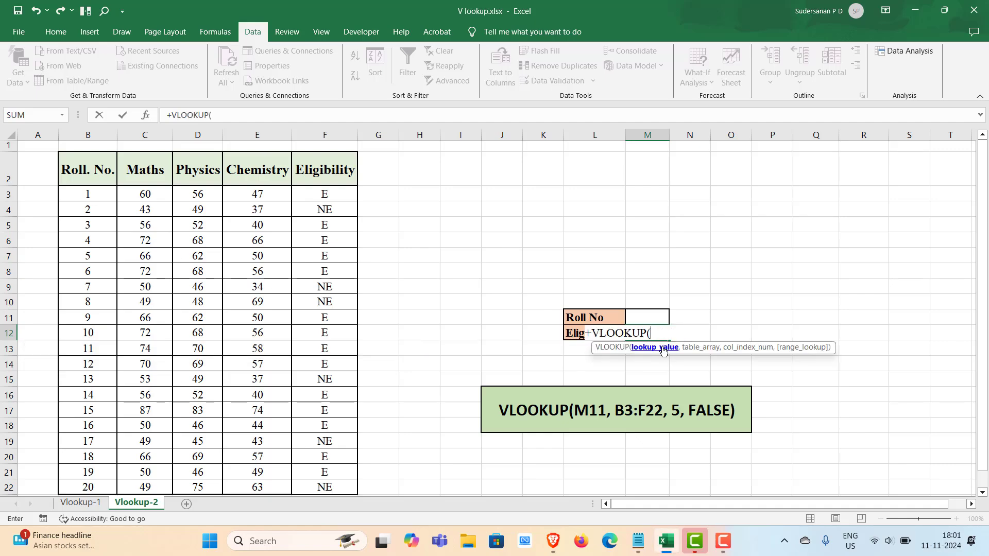
pyautogui.click(639, 318)
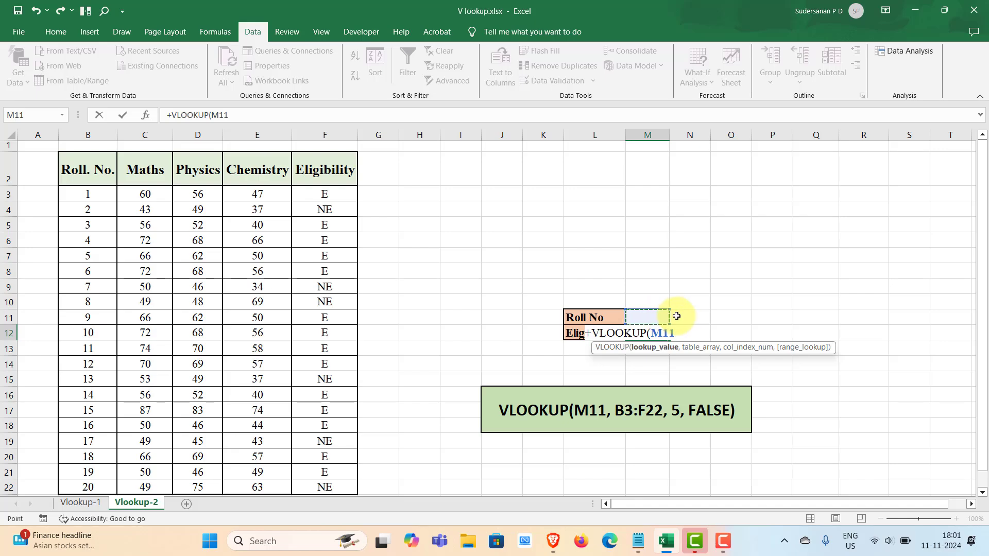
pyautogui.write(',')
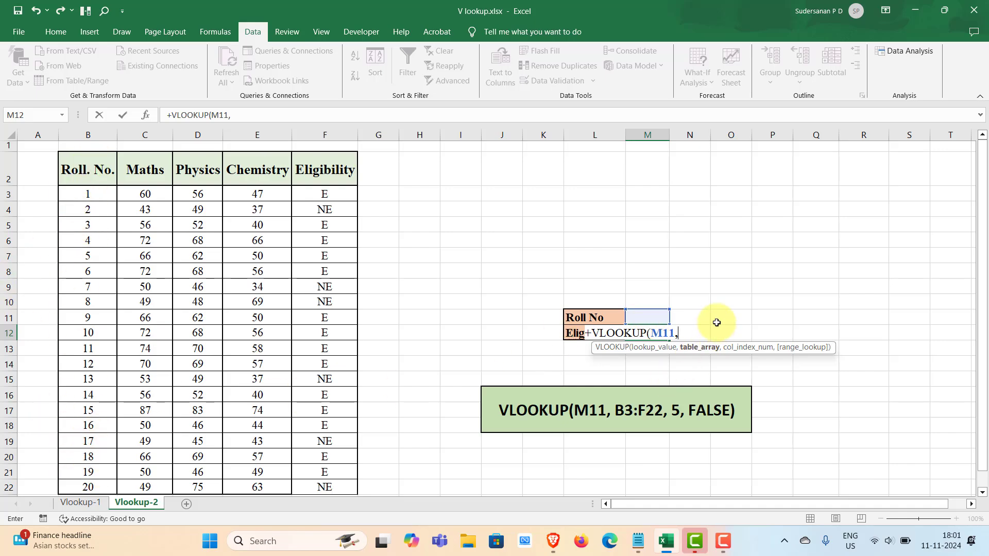
pyautogui.moveTo(88, 194); pyautogui.dragTo(305, 474)
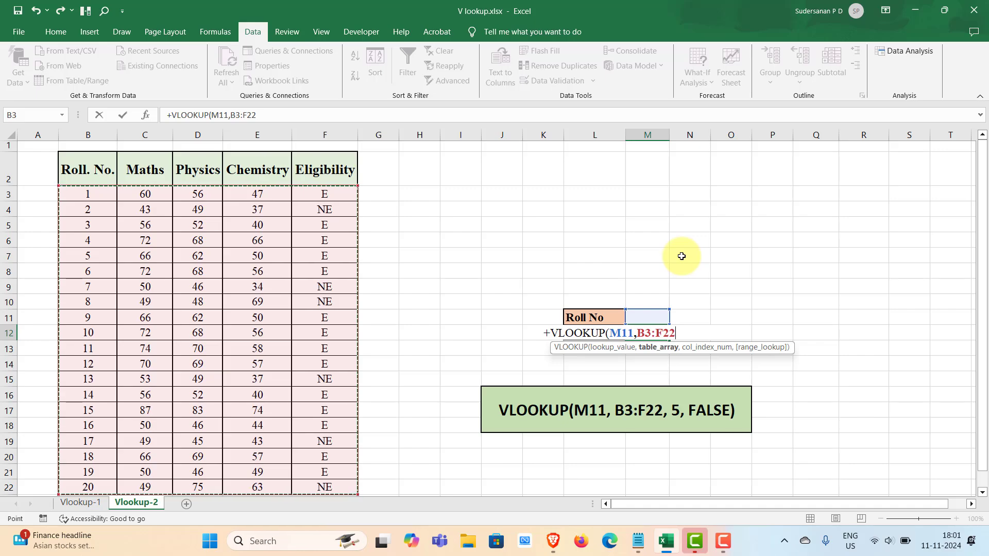
pyautogui.write(',5')
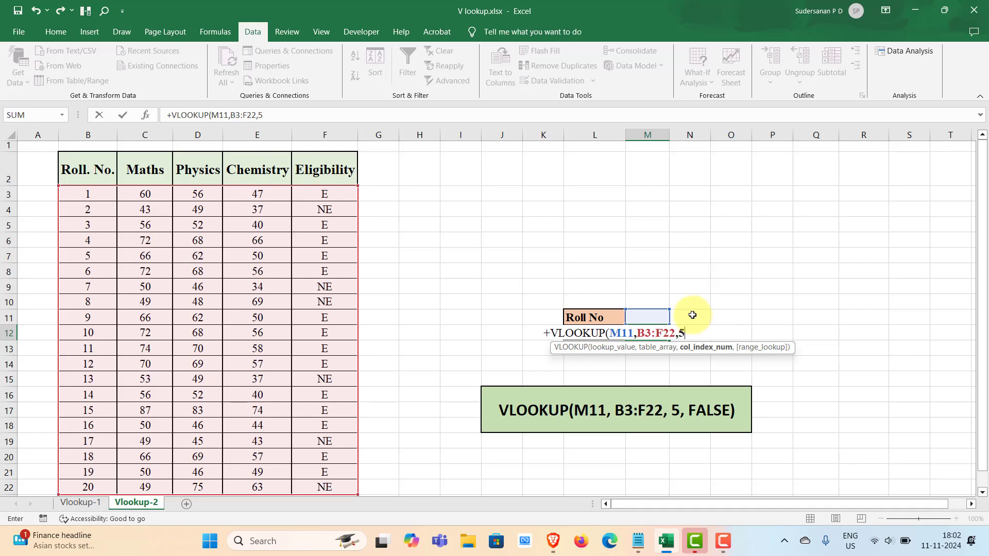
pyautogui.write(',')
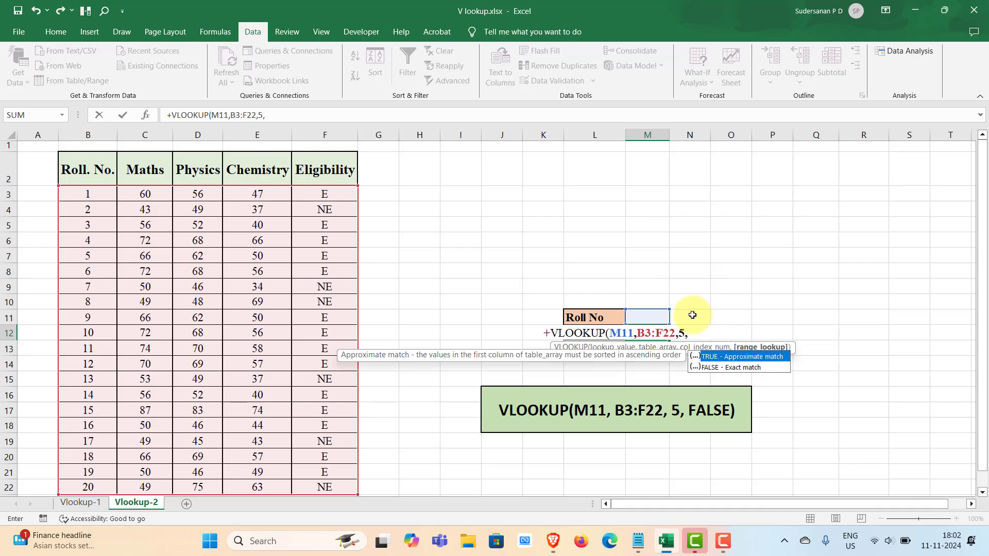
pyautogui.write('Fal')
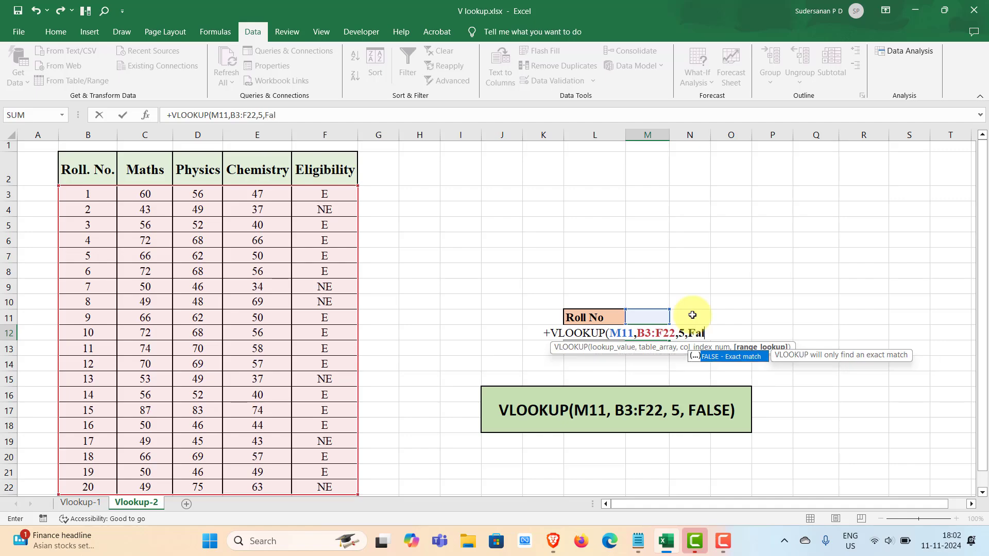
pyautogui.write('se)')
pyautogui.press('Return')
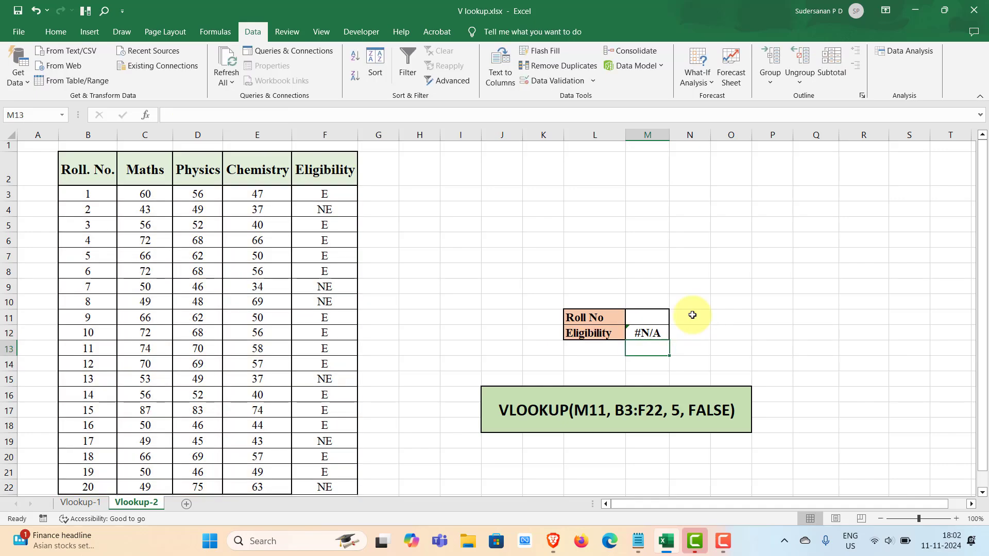
# Step: Enter roll number 3 in cell M11 as the lookup value
pyautogui.click(648, 318)
pyautogui.write('3')
pyautogui.click(690, 307)
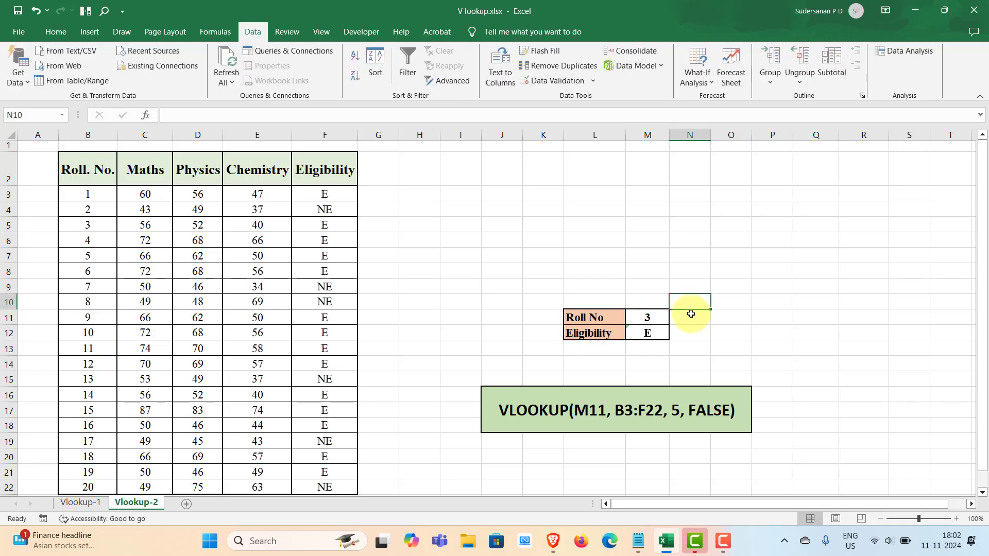
# Step: Add list data validation to the Roll No cell M11 with the source range =$B$3:$B$22
pyautogui.click(648, 320)
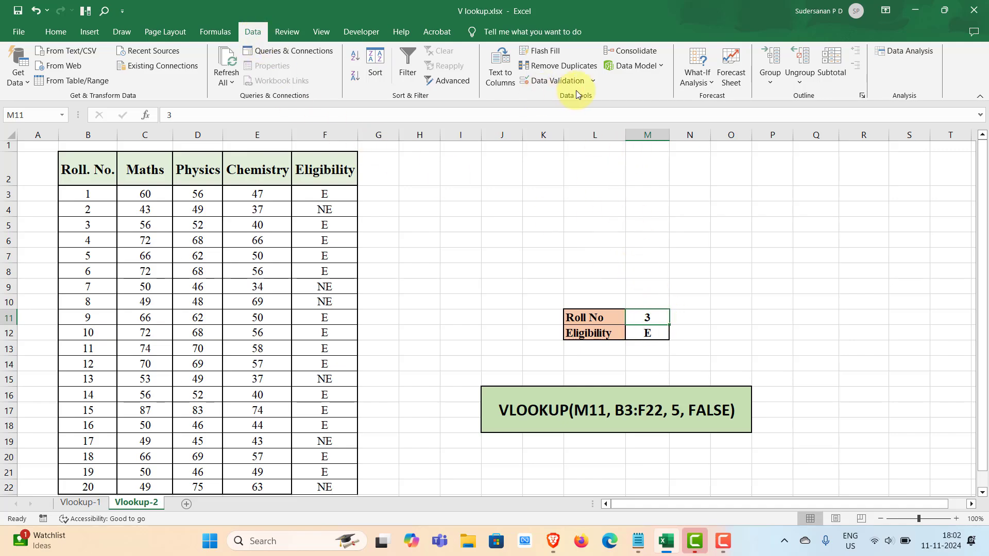
pyautogui.click(592, 81)
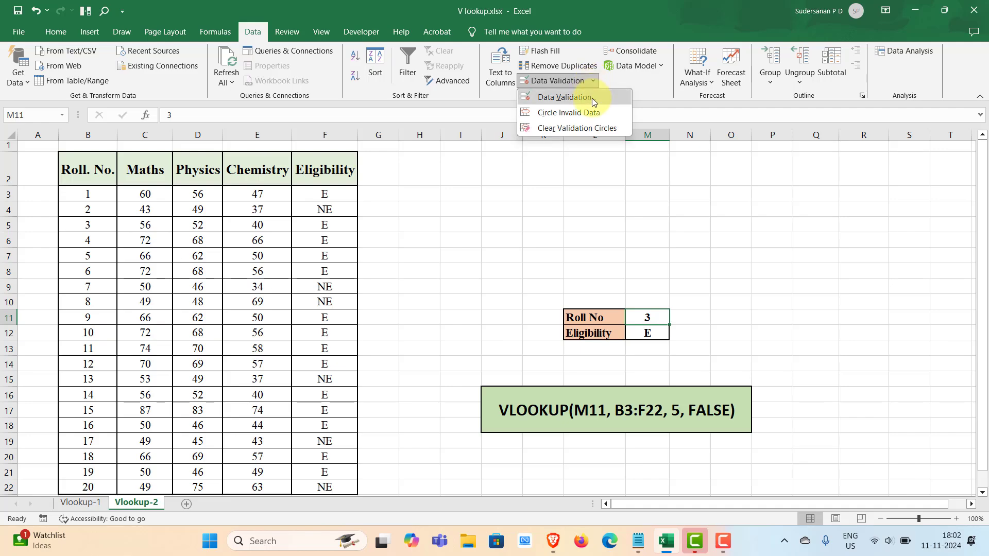
pyautogui.click(592, 97)
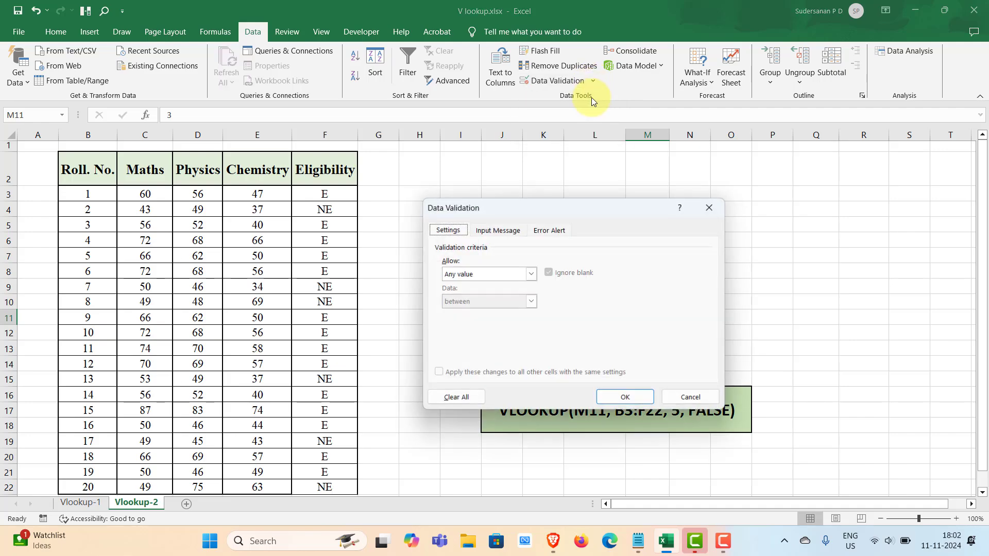
pyautogui.click(531, 275)
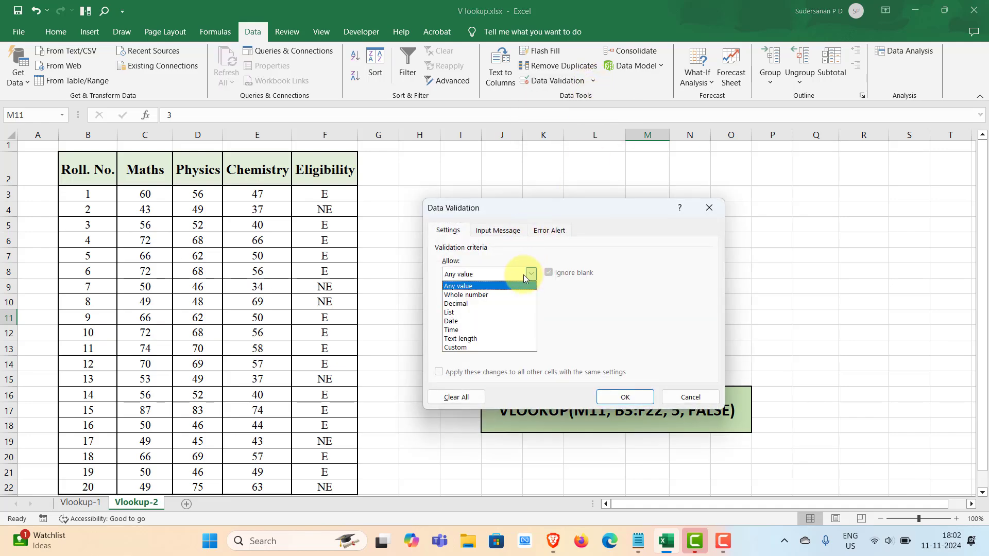
pyautogui.click(449, 313)
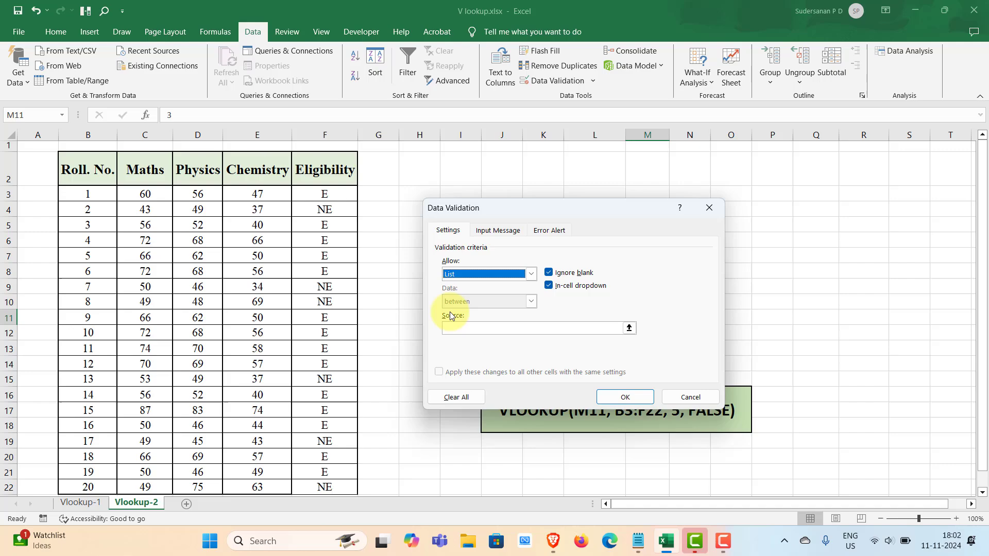
pyautogui.click(629, 329)
pyautogui.click(83, 193)
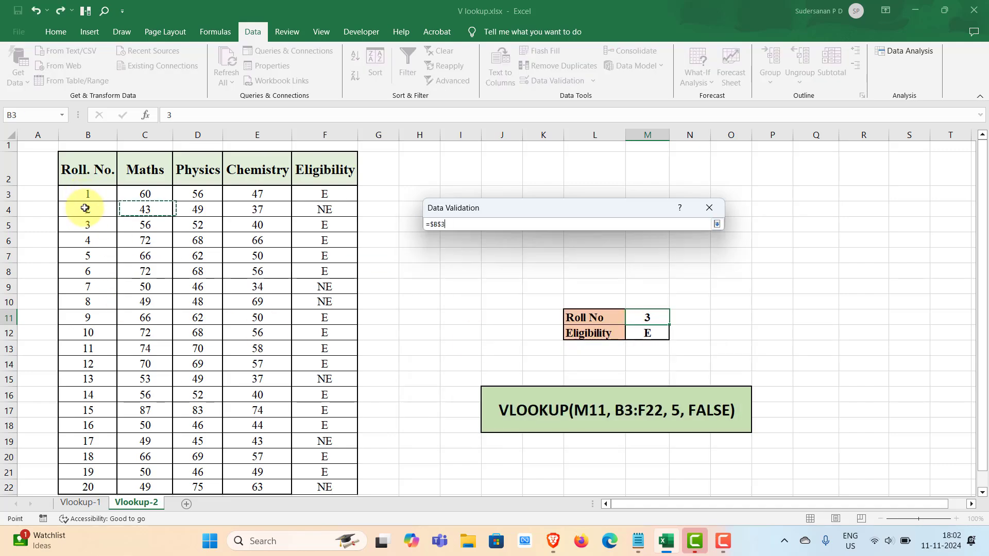
pyautogui.moveTo(85, 208); pyautogui.dragTo(97, 483)
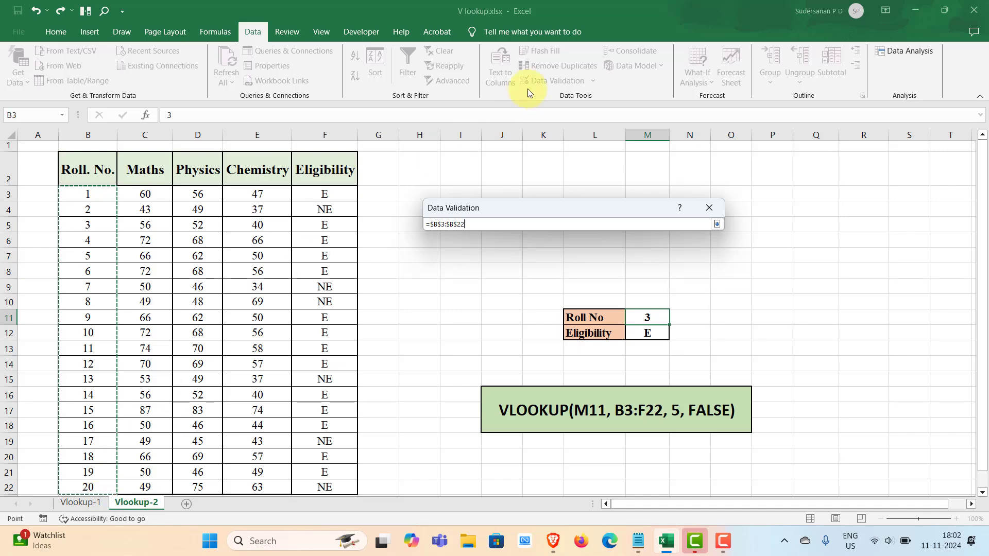
pyautogui.click(717, 224)
pyautogui.click(624, 393)
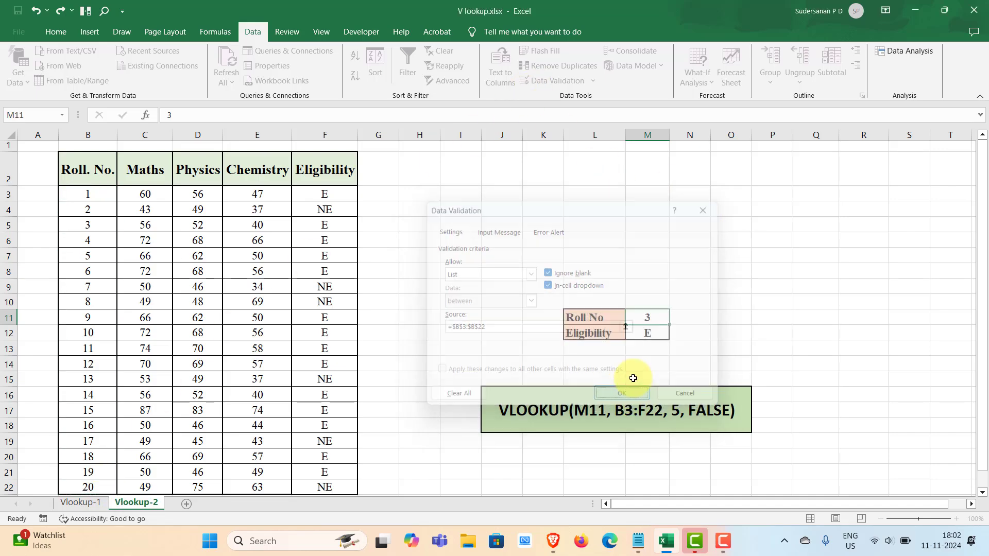
# Step: Try the Roll No dropdown in M11 by choosing roll number 17 and then 14
pyautogui.click(674, 319)
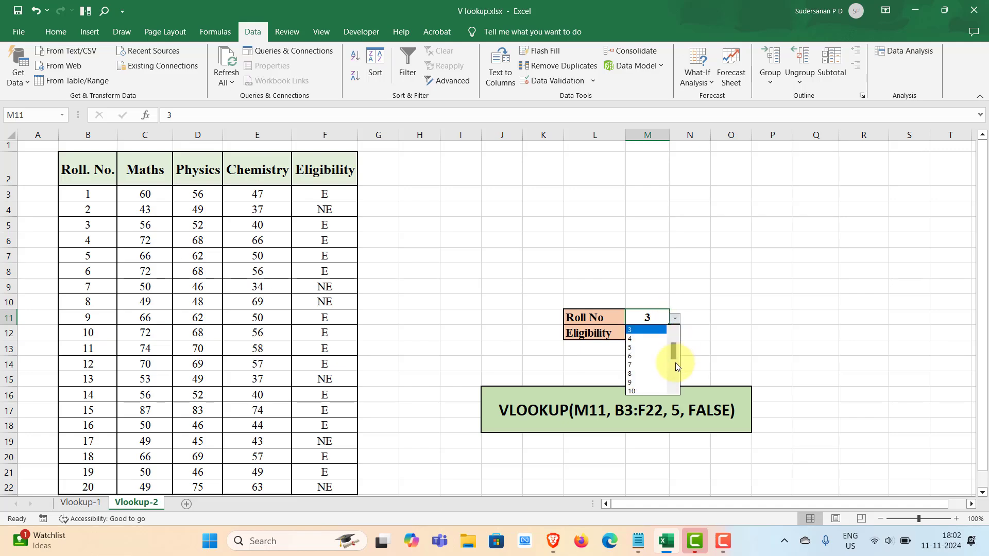
pyautogui.moveTo(672, 355); pyautogui.dragTo(676, 388)
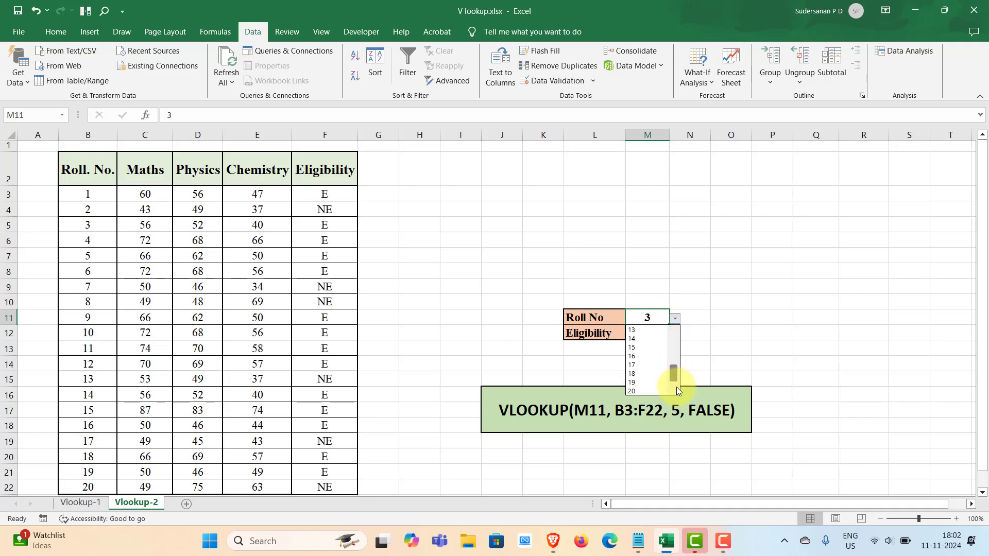
pyautogui.click(640, 365)
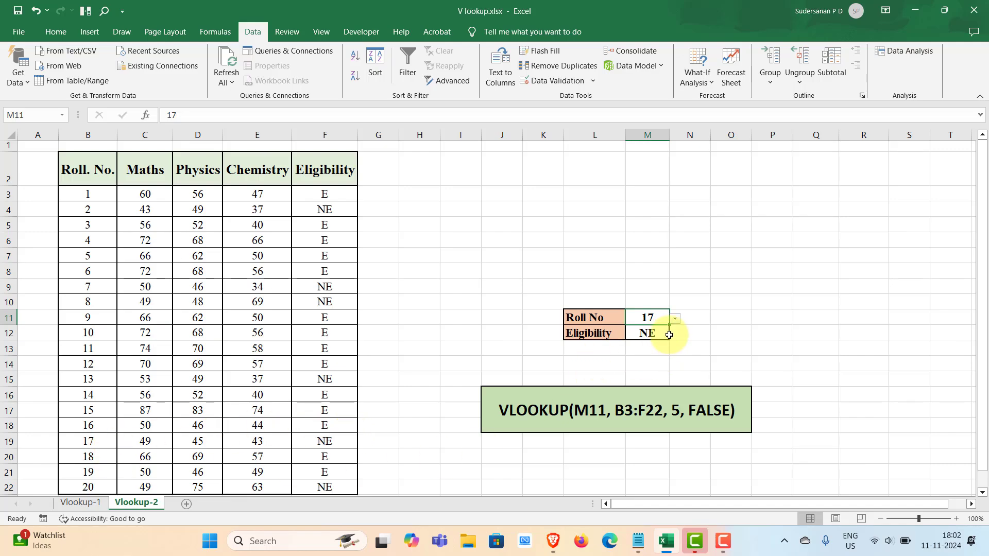
pyautogui.click(674, 319)
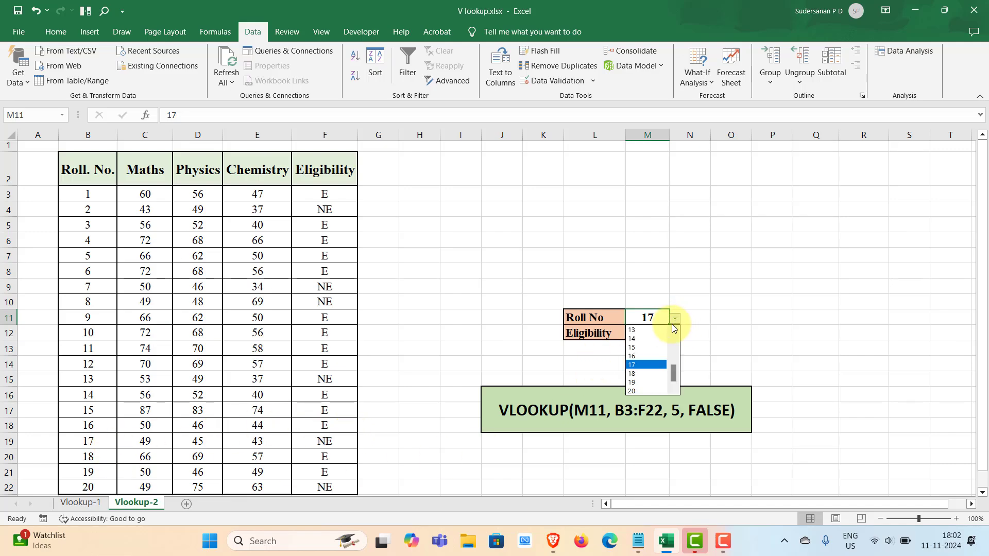
pyautogui.click(636, 339)
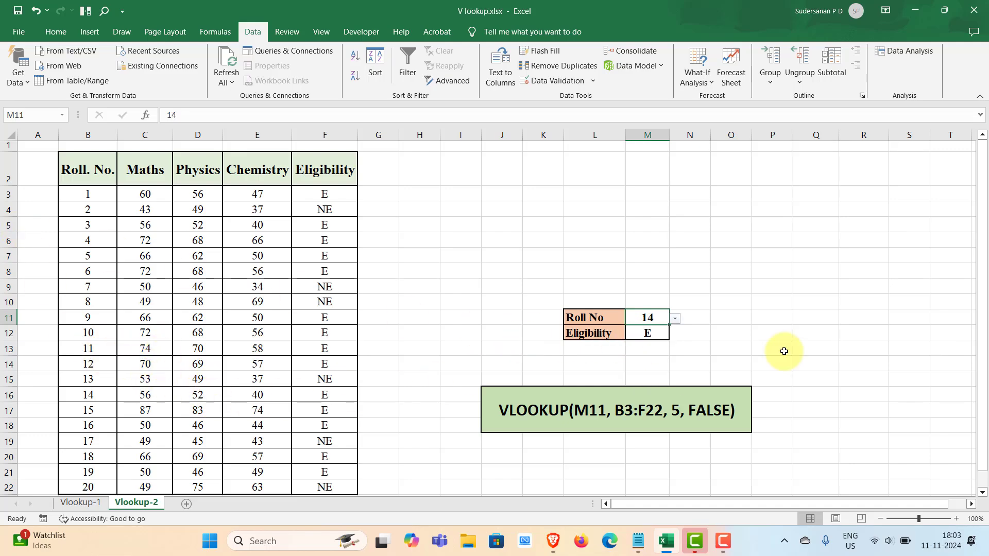
pyautogui.click(762, 332)
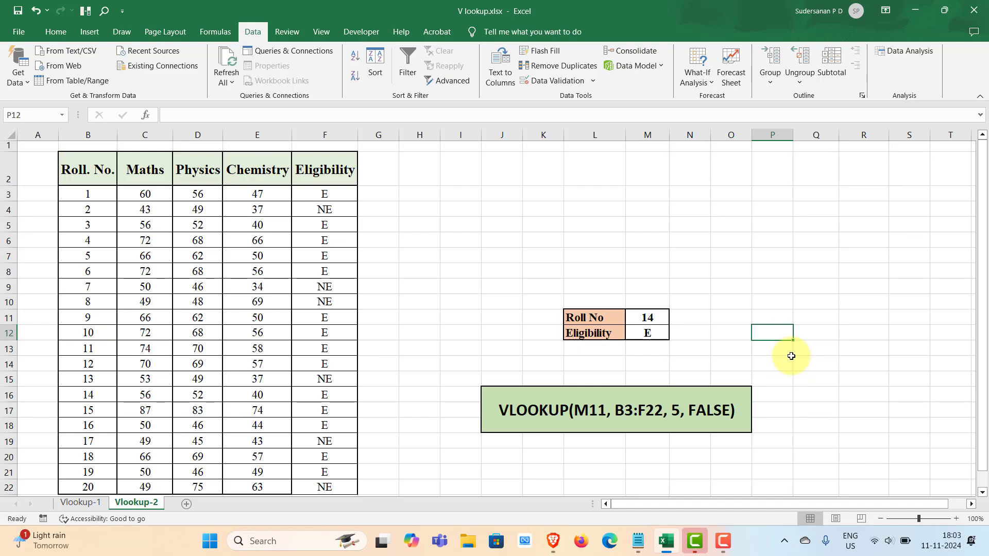
# Step: Change the column index in the M12 VLOOKUP formula to 4 to look up the Chemistry mark
pyautogui.click(641, 335)
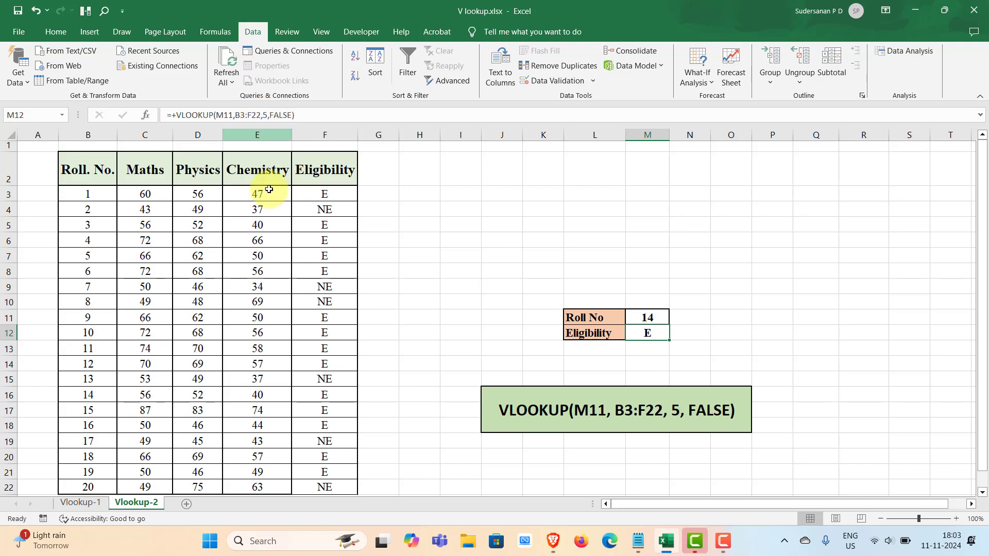
pyautogui.click(268, 113)
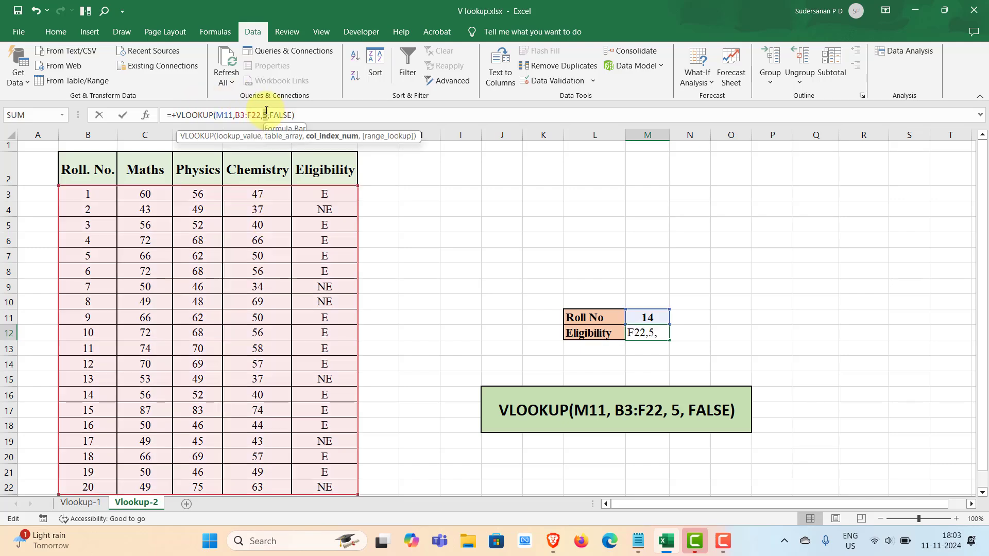
pyautogui.press('BackSpace')
pyautogui.write('4')
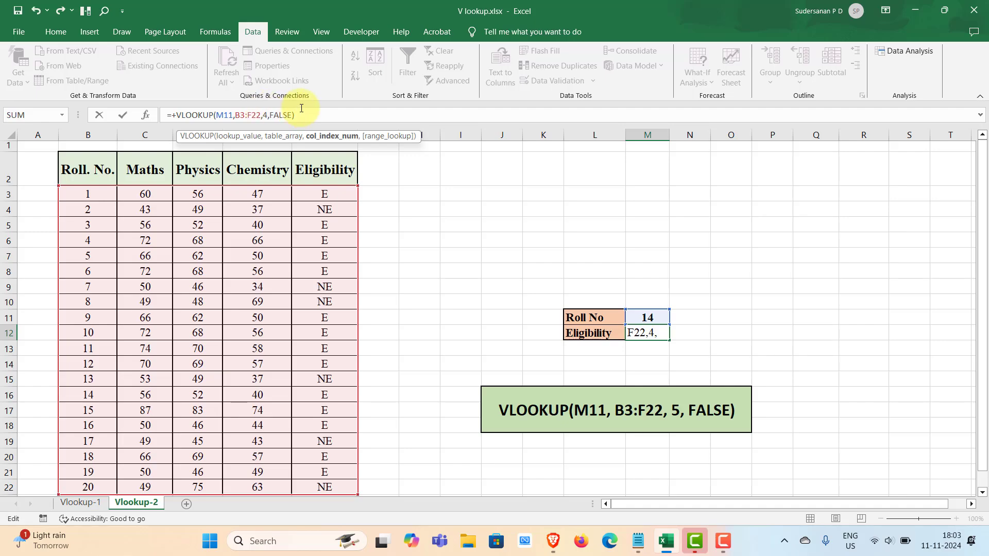
pyautogui.press('Return')
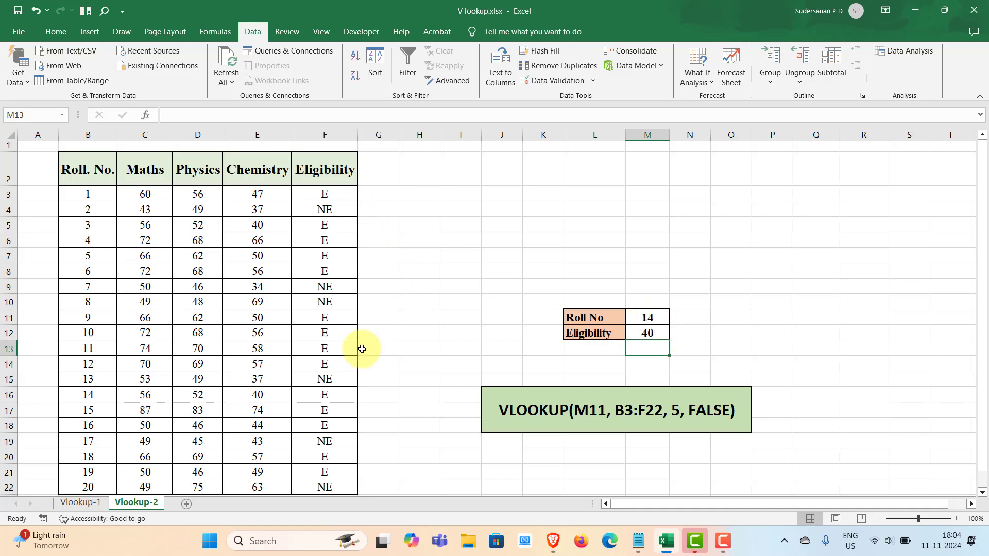
# Step: Choose roll number 19 from the dropdown list in M11
pyautogui.click(661, 321)
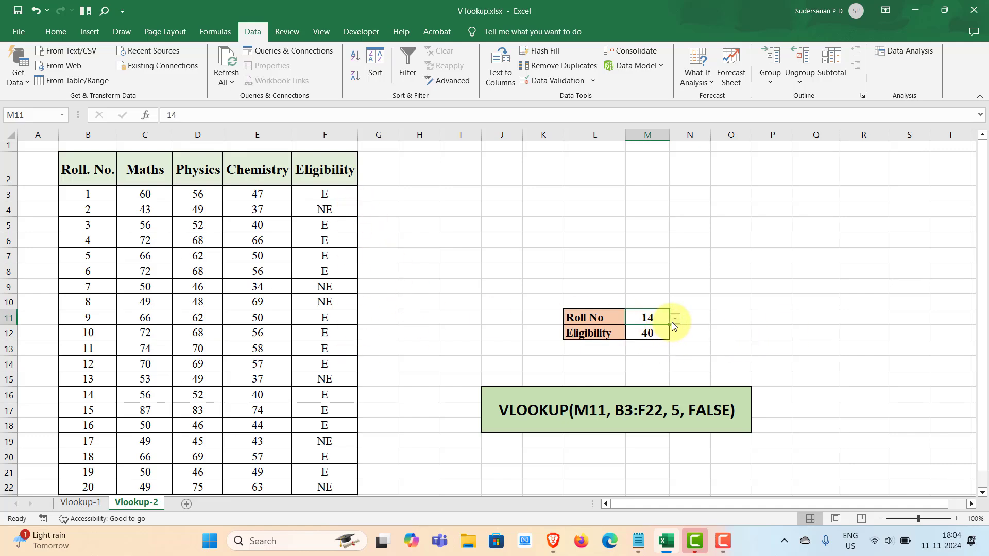
pyautogui.click(675, 319)
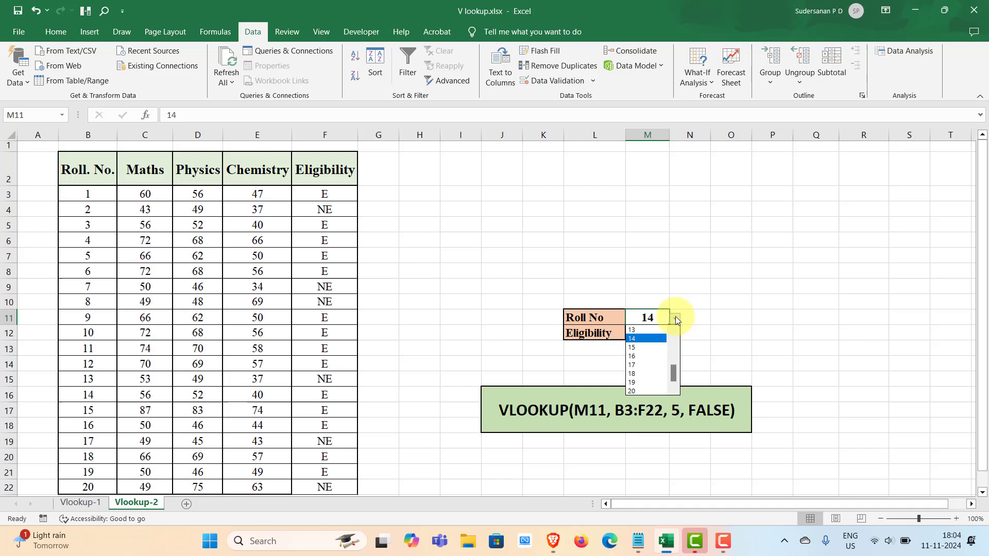
pyautogui.click(634, 384)
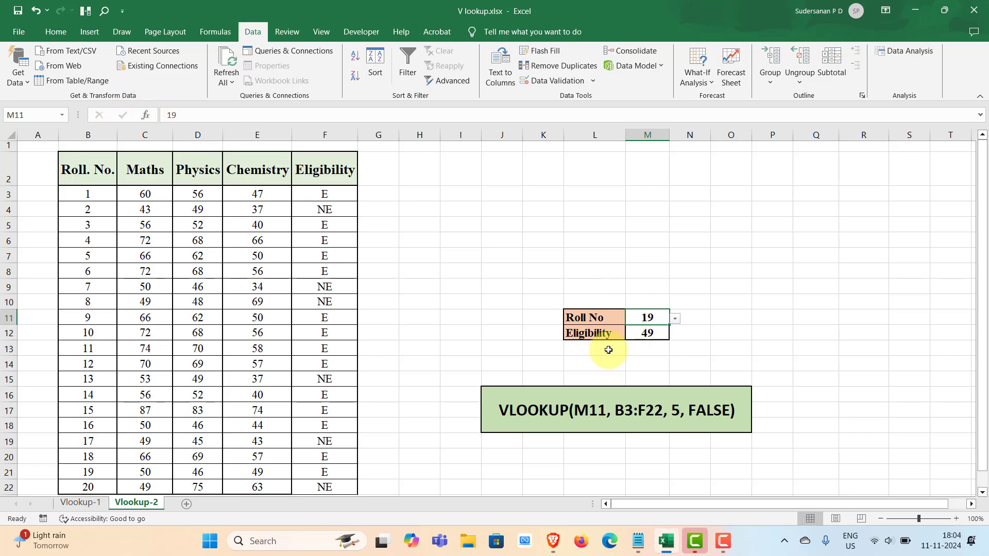
# Step: Set the column index in the M12 VLOOKUP formula back to 5 for the Eligibility column
pyautogui.click(648, 332)
pyautogui.click(267, 114)
pyautogui.write('5,FALSE)')
pyautogui.click(696, 285)
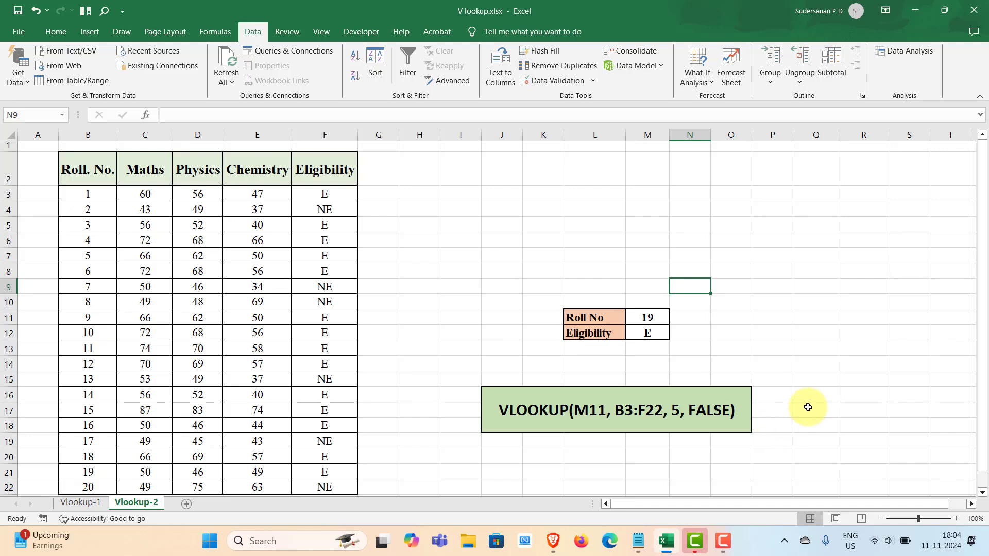
pyautogui.click(864, 379)
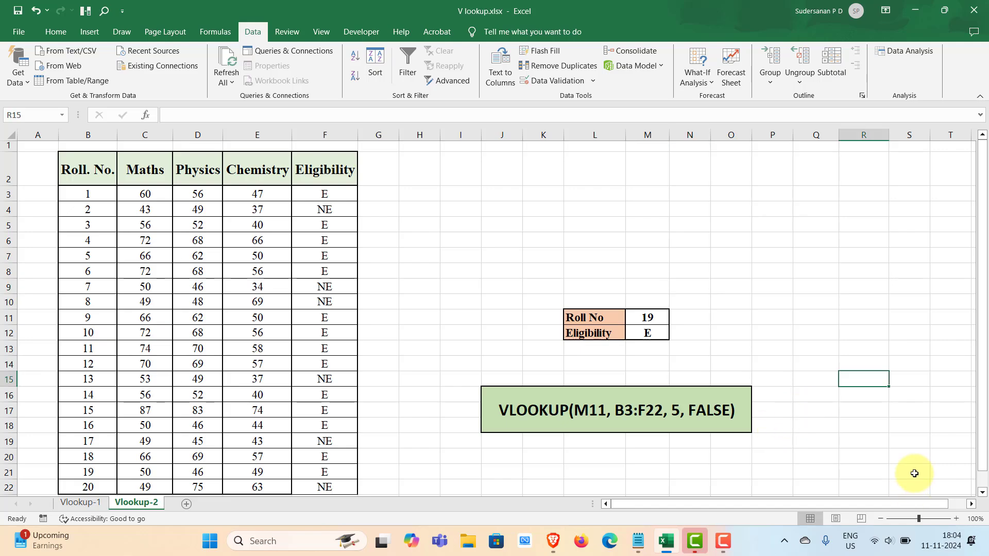